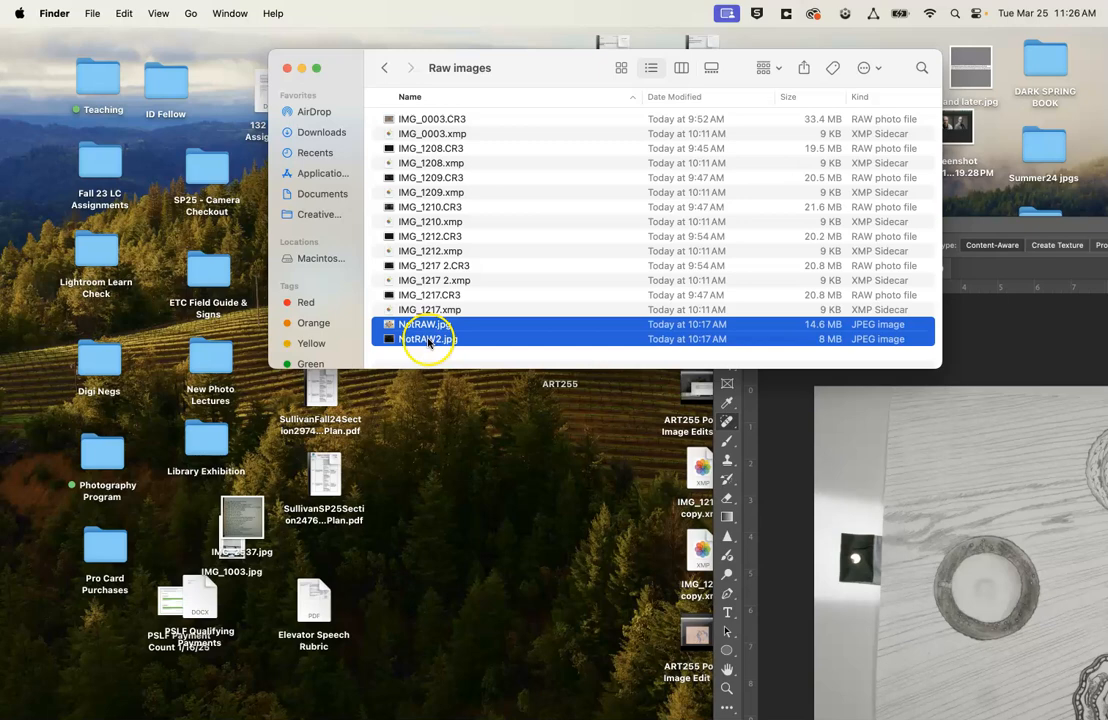
Step: Open NotRAW.jpg and NotRAW2.jpg in Photoshop, maximize its window and compare the two images
{"action": "left_click_drag", "start_coordinate": [428, 343], "coordinate": [190, 695]}
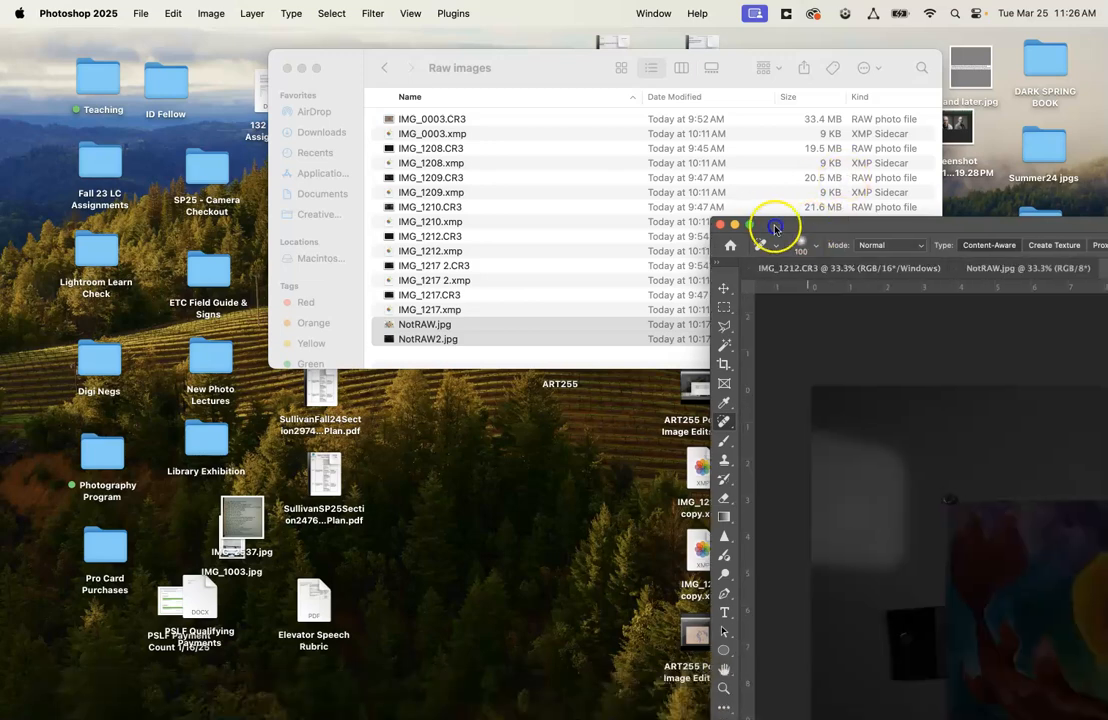
{"action": "double_click", "coordinate": [775, 227]}
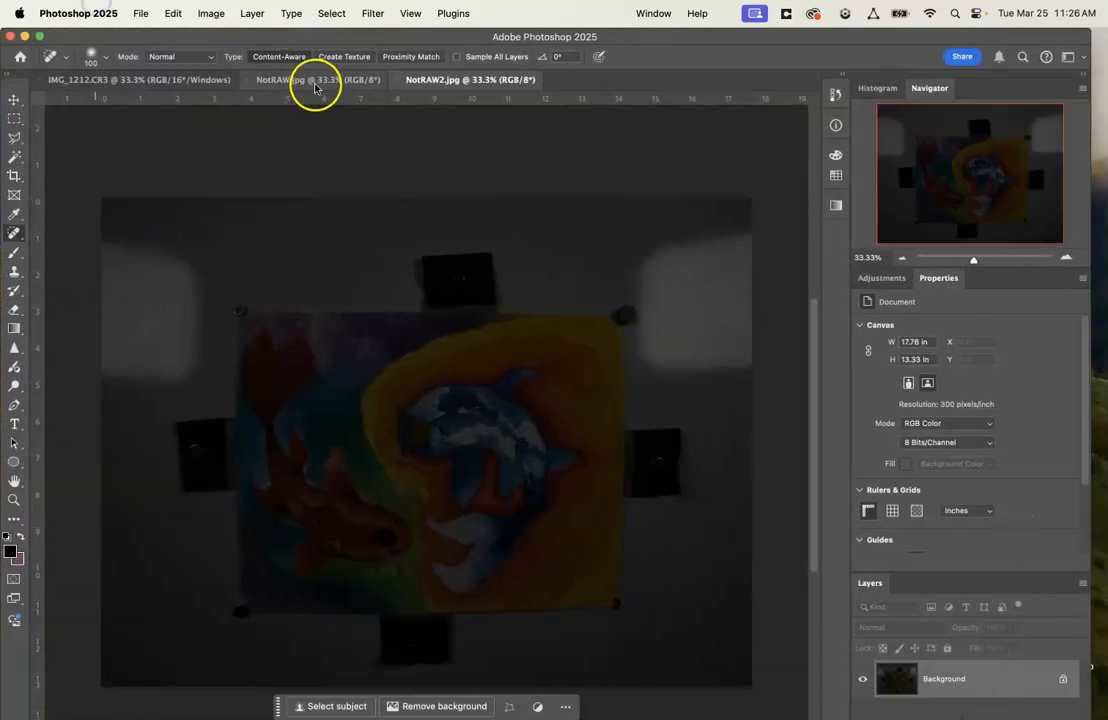
{"action": "left_click", "coordinate": [314, 87]}
{"action": "left_click", "coordinate": [161, 77]}
{"action": "left_click", "coordinate": [313, 80]}
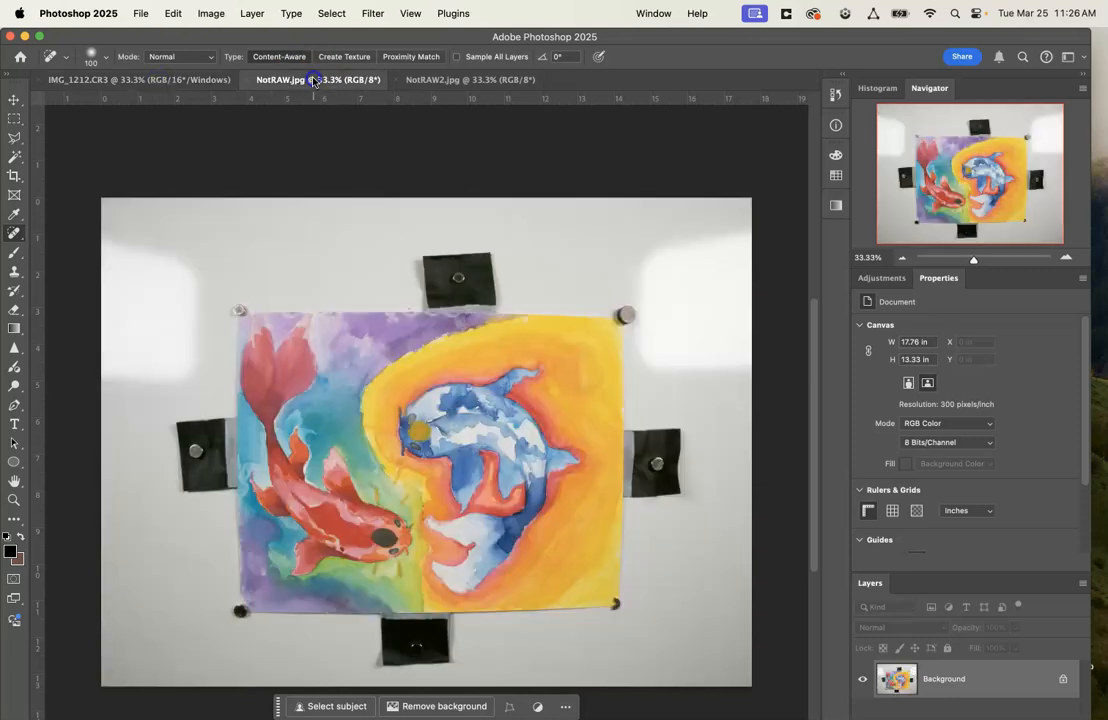
{"action": "left_click", "coordinate": [420, 80]}
Step: Set the proof setup of NotRAW.jpg to Internet Standard RGB (sRGB)
{"action": "left_click", "coordinate": [343, 82]}
{"action": "scroll", "coordinate": [438, 367], "scroll_direction": "down", "scroll_amount": 3}
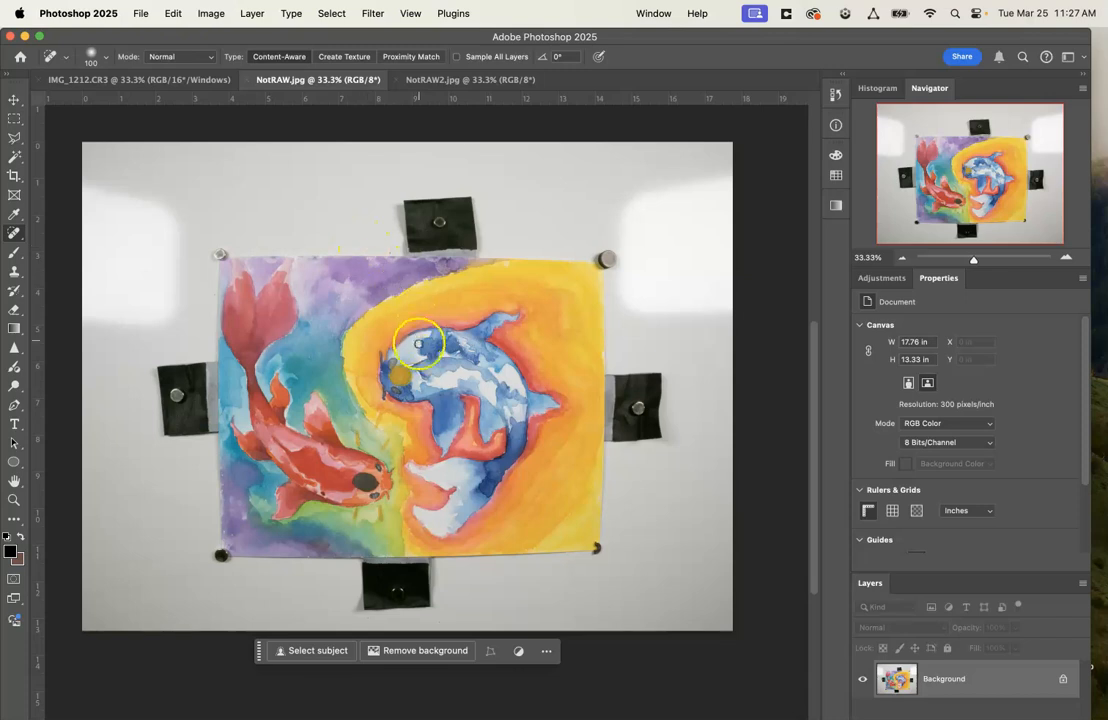
{"action": "left_click", "coordinate": [372, 13]}
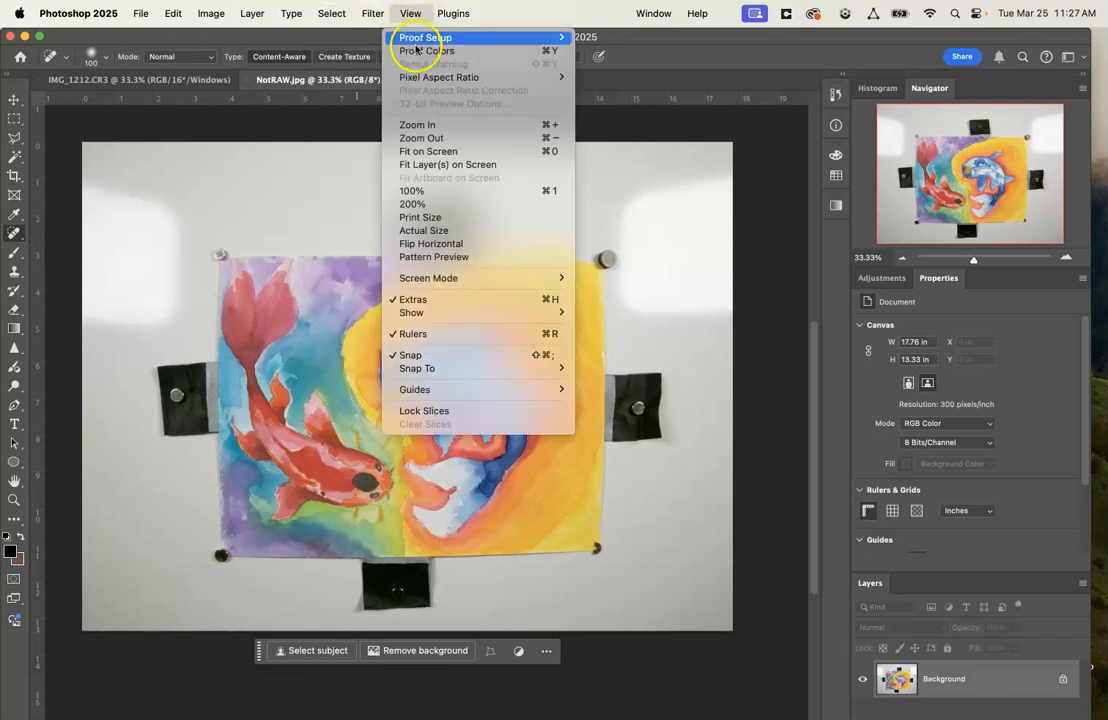
{"action": "mouse_move", "coordinate": [418, 44]}
{"action": "left_click", "coordinate": [630, 159]}
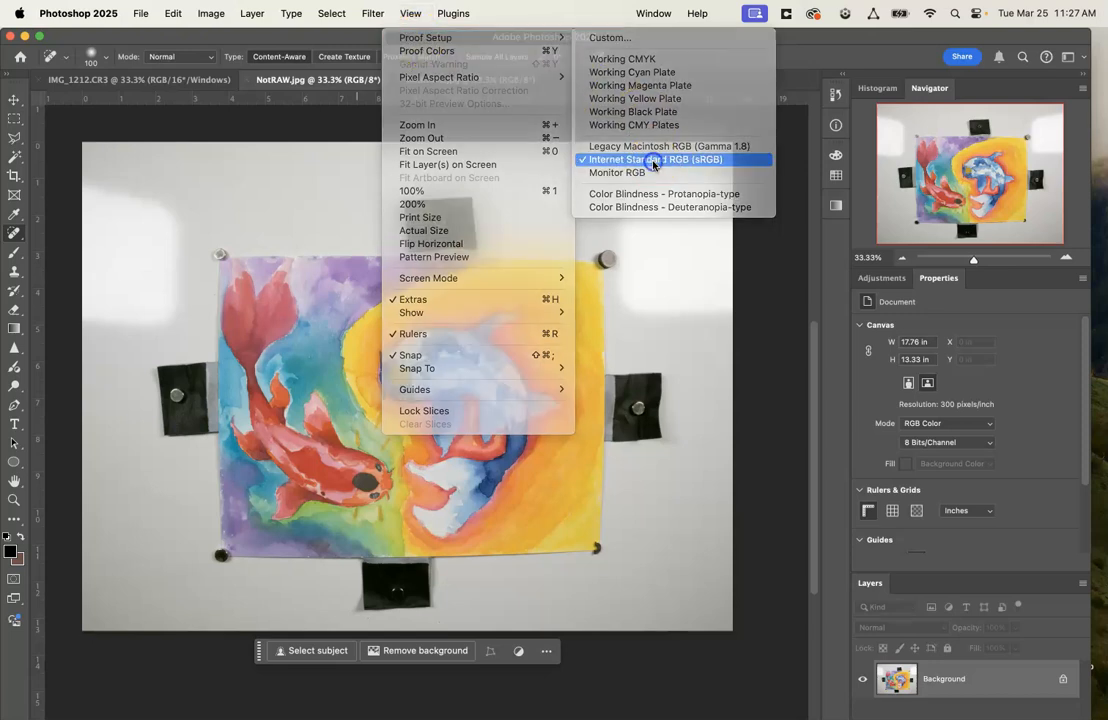
Step: Set the proof setup of NotRAW2.jpg to Internet Standard RGB (sRGB)
{"action": "left_click", "coordinate": [488, 80]}
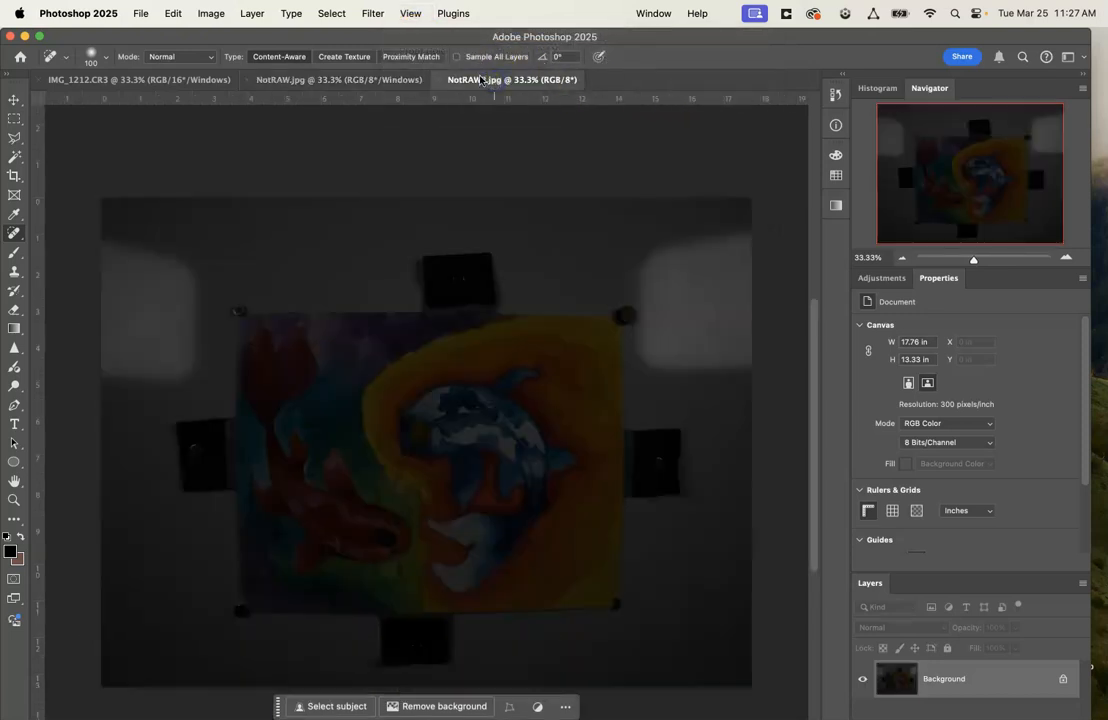
{"action": "left_click", "coordinate": [372, 13]}
{"action": "mouse_move", "coordinate": [405, 14]}
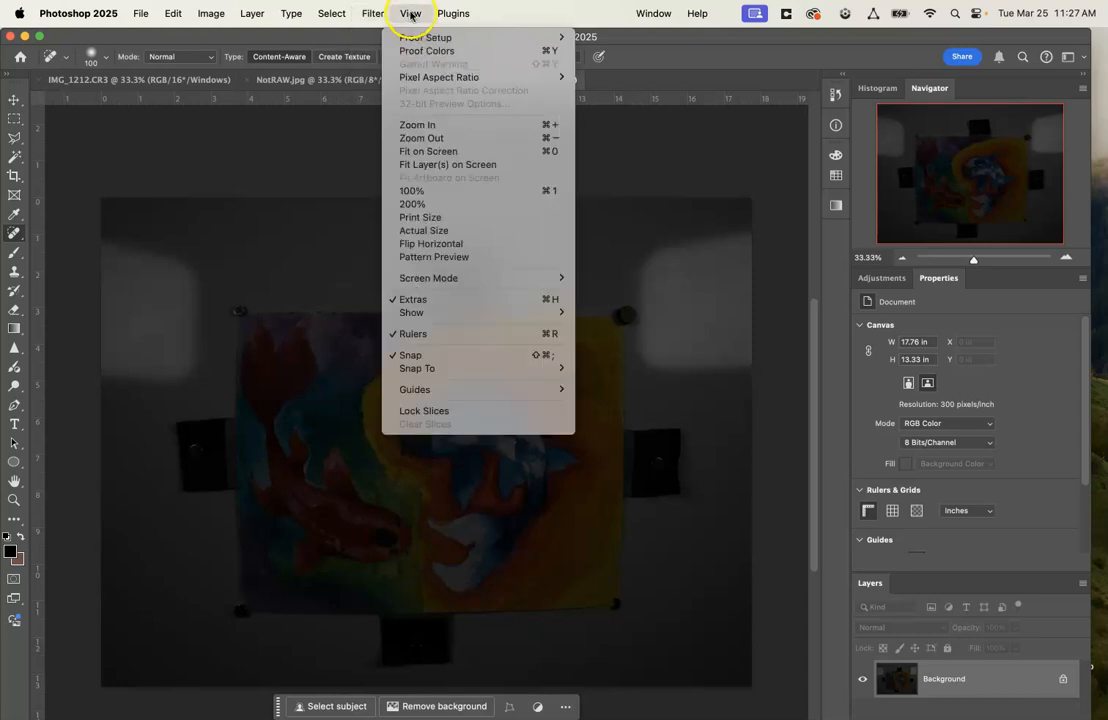
{"action": "mouse_move", "coordinate": [427, 44]}
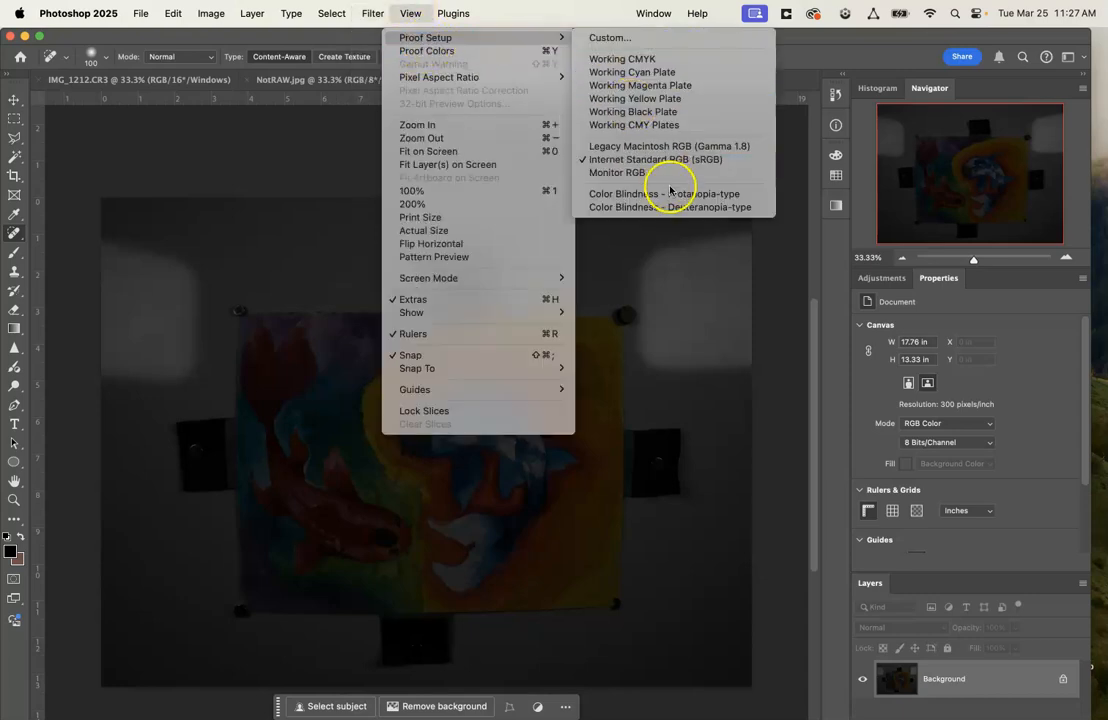
{"action": "left_click", "coordinate": [666, 161]}
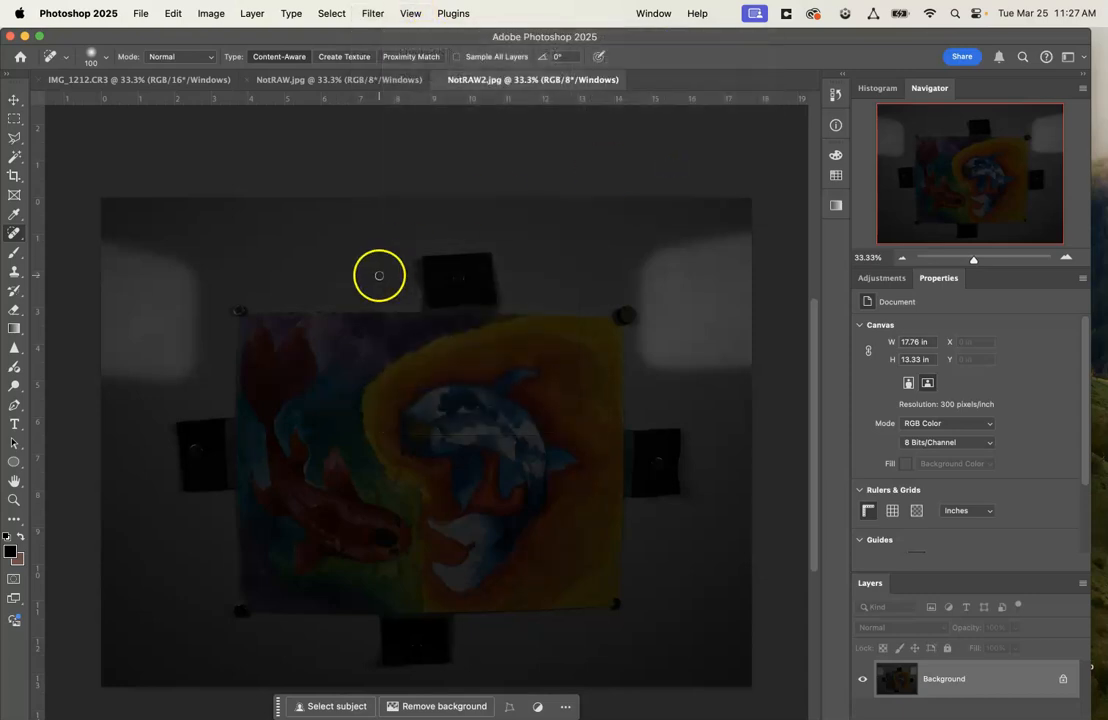
Step: Open NotRAW.jpg in the Camera Raw Filter and set exposure +0.20, highlights +16, whites +5 and blacks -16
{"action": "left_click", "coordinate": [364, 78]}
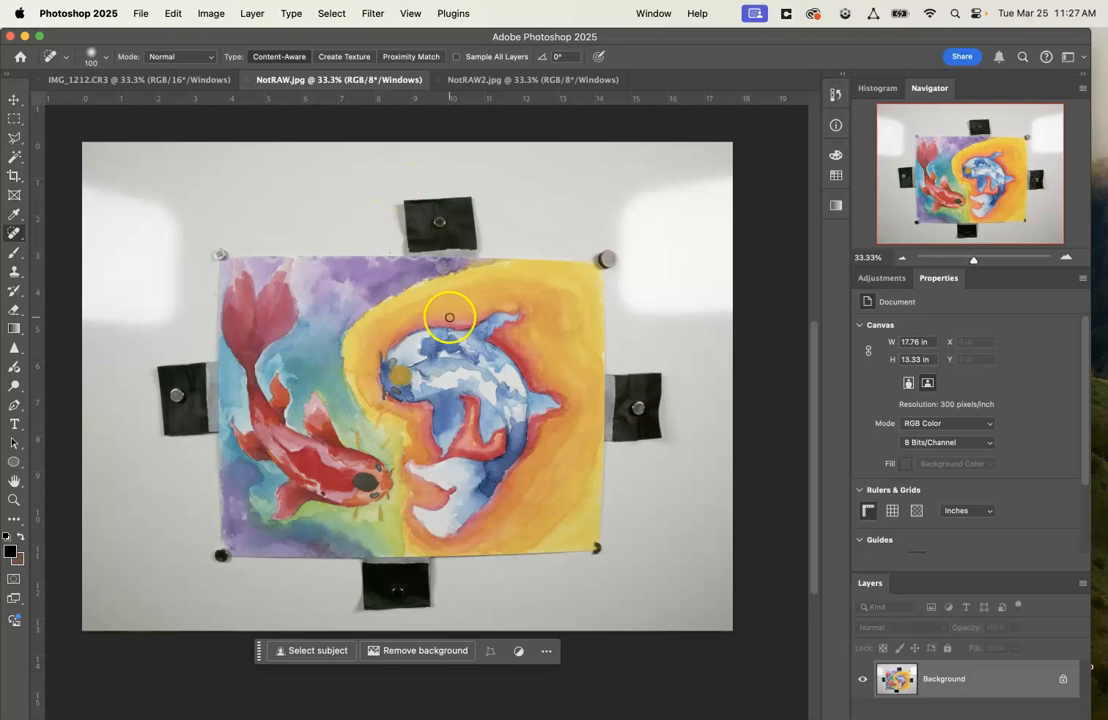
{"action": "left_click", "coordinate": [373, 14]}
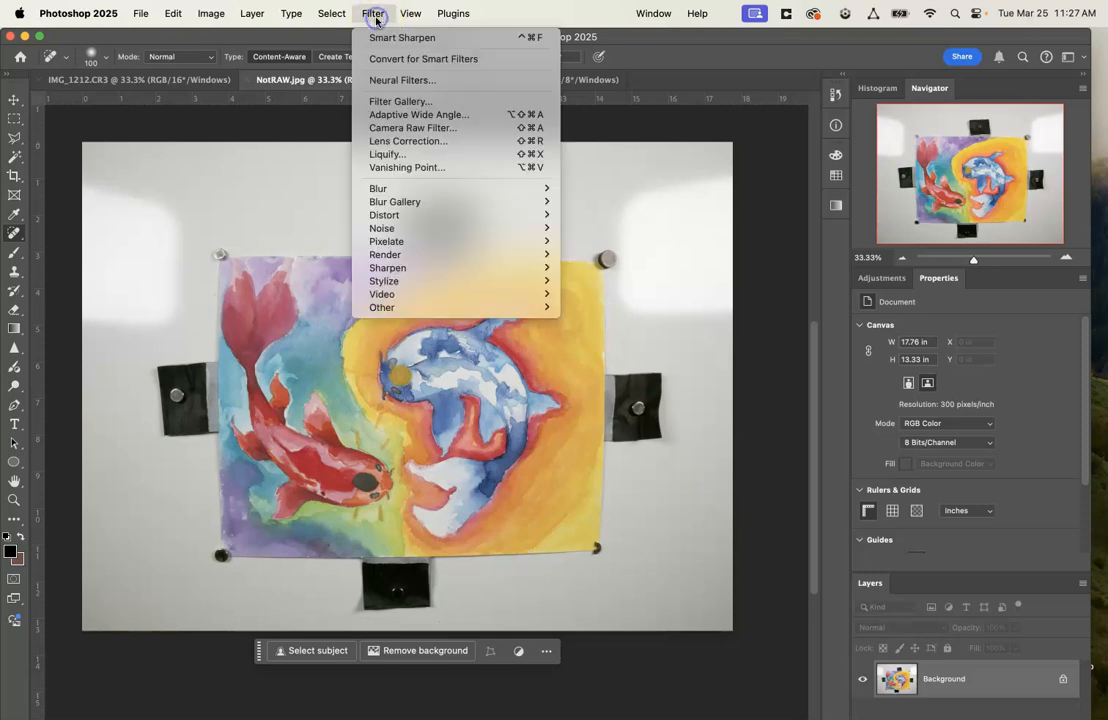
{"action": "left_click", "coordinate": [421, 131]}
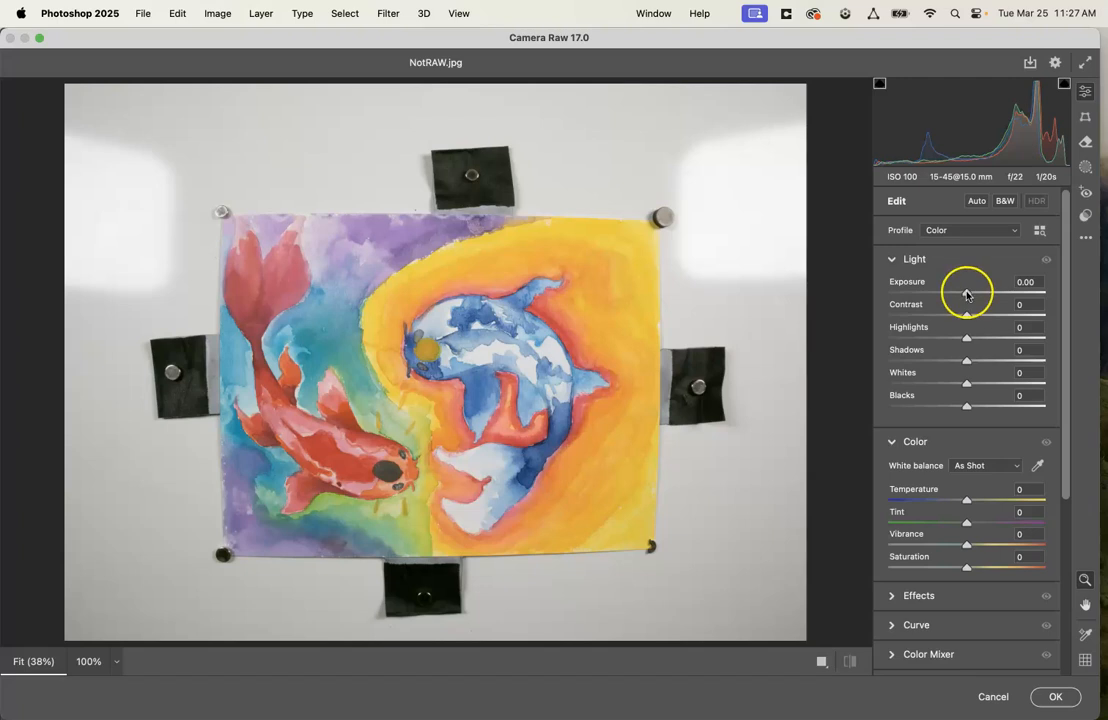
{"action": "mouse_move", "coordinate": [965, 294]}
{"action": "left_mouse_down"}
{"action": "mouse_move", "coordinate": [989, 288]}
{"action": "mouse_move", "coordinate": [968, 294]}
{"action": "left_mouse_up"}
{"action": "left_click_drag", "start_coordinate": [967, 340], "coordinate": [955, 411]}
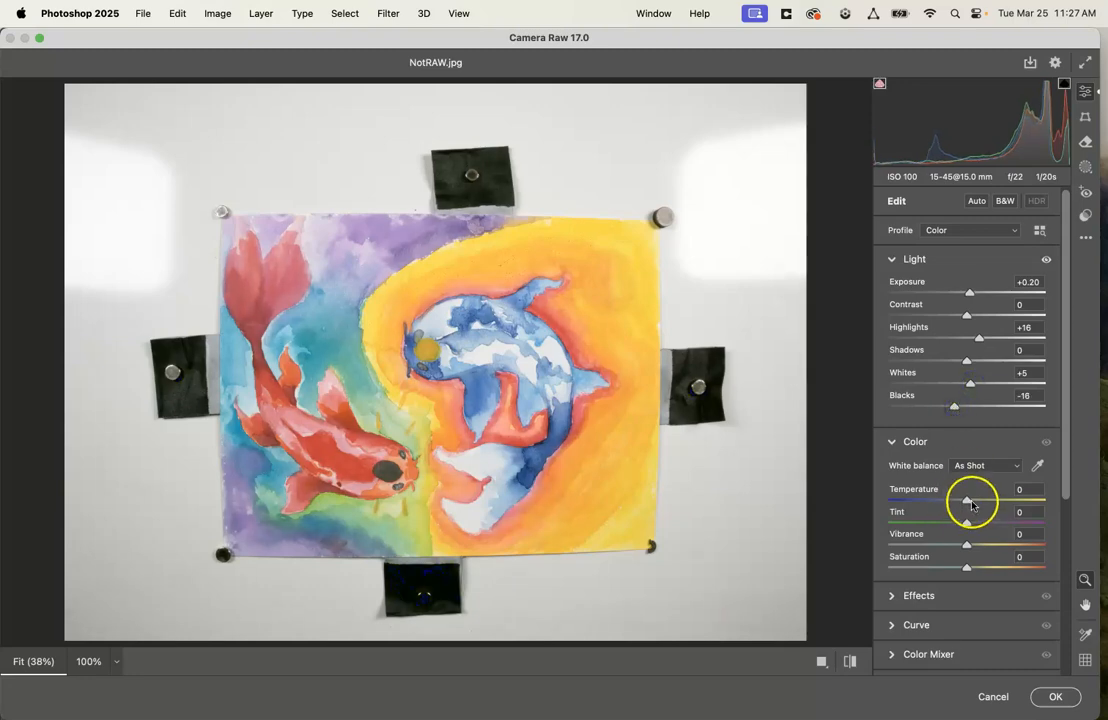
Step: Leave the temperature at 0, refine highlights to +13 and whites to +8, and apply the Camera Raw adjustments to NotRAW.jpg
{"action": "mouse_move", "coordinate": [968, 503]}
{"action": "left_mouse_down"}
{"action": "mouse_move", "coordinate": [992, 502]}
{"action": "mouse_move", "coordinate": [945, 497]}
{"action": "mouse_move", "coordinate": [968, 501]}
{"action": "left_mouse_up"}
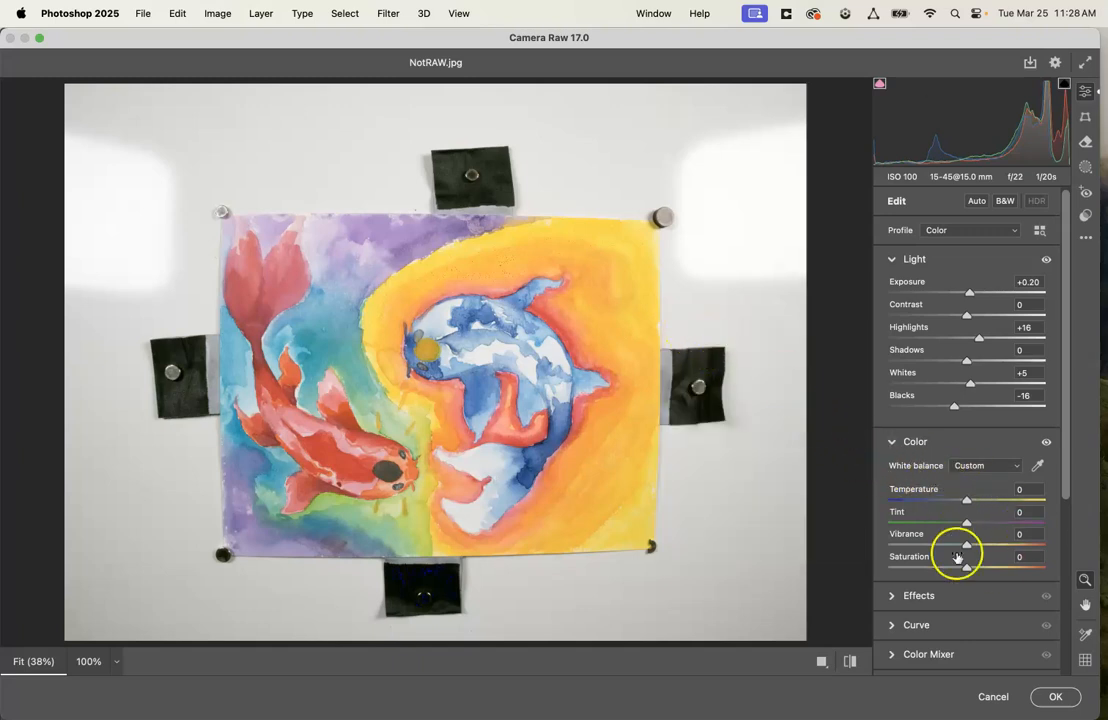
{"action": "mouse_move", "coordinate": [967, 501]}
{"action": "left_mouse_down"}
{"action": "mouse_move", "coordinate": [1024, 511]}
{"action": "mouse_move", "coordinate": [935, 497]}
{"action": "mouse_move", "coordinate": [975, 503]}
{"action": "mouse_move", "coordinate": [965, 499]}
{"action": "left_mouse_up"}
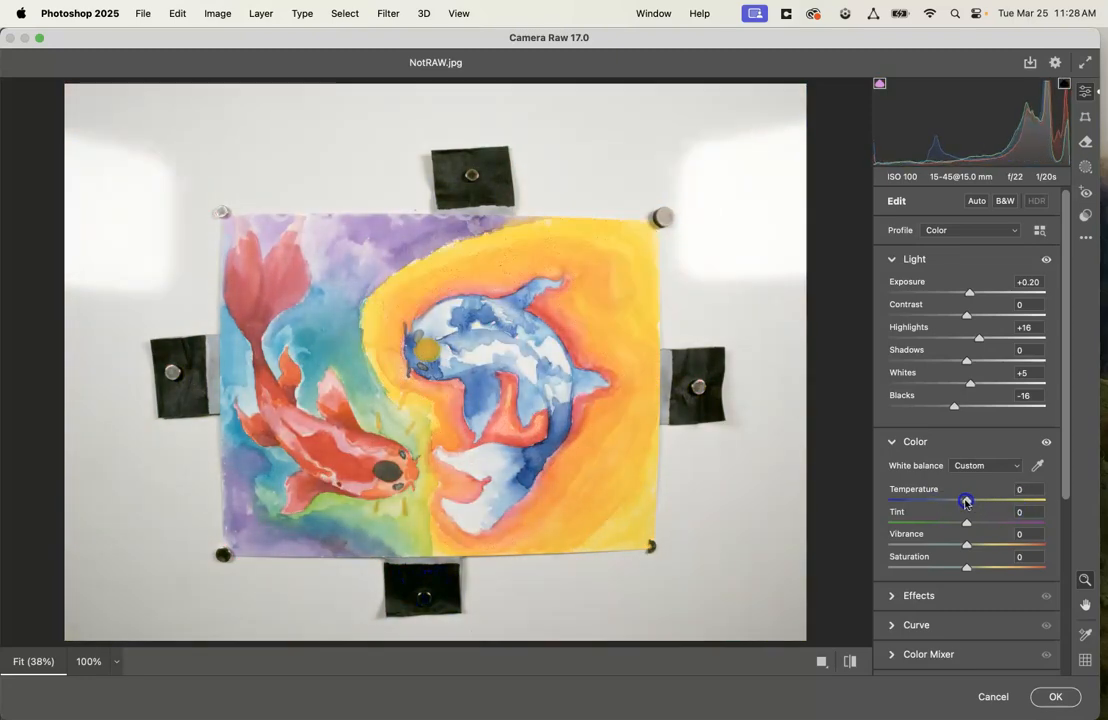
{"action": "mouse_move", "coordinate": [976, 337]}
{"action": "left_mouse_down"}
{"action": "mouse_move", "coordinate": [1021, 339]}
{"action": "mouse_move", "coordinate": [855, 333]}
{"action": "mouse_move", "coordinate": [970, 347]}
{"action": "left_mouse_up"}
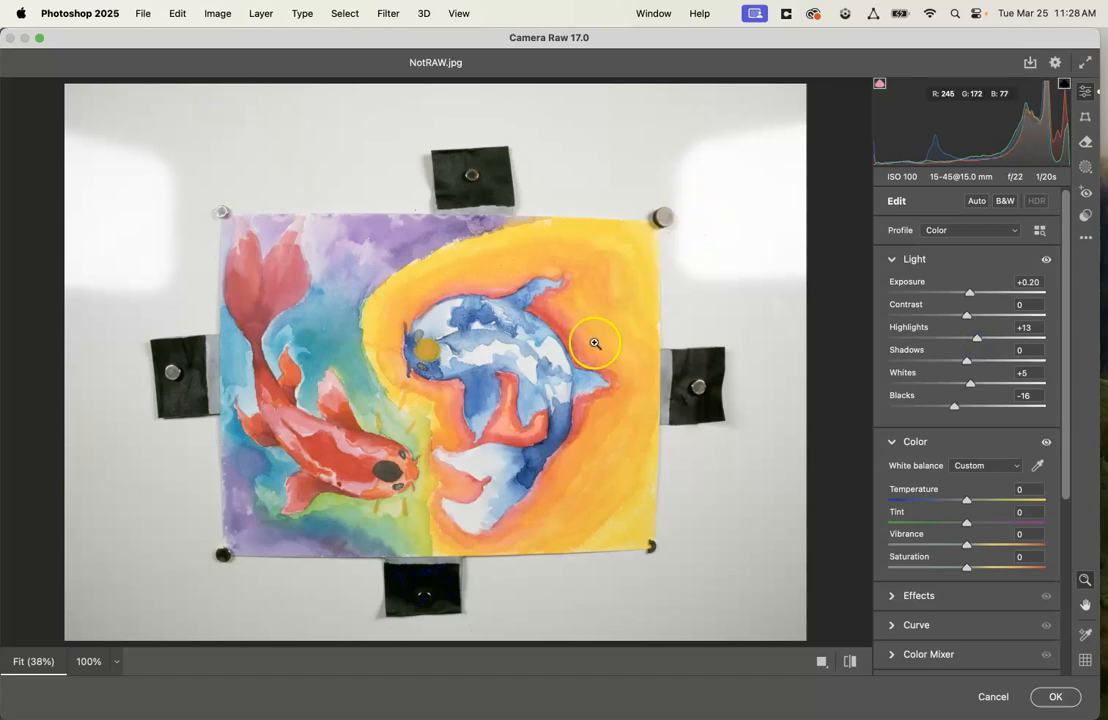
{"action": "mouse_move", "coordinate": [971, 381]}
{"action": "left_mouse_down"}
{"action": "mouse_move", "coordinate": [982, 384]}
{"action": "mouse_move", "coordinate": [971, 385]}
{"action": "left_mouse_up"}
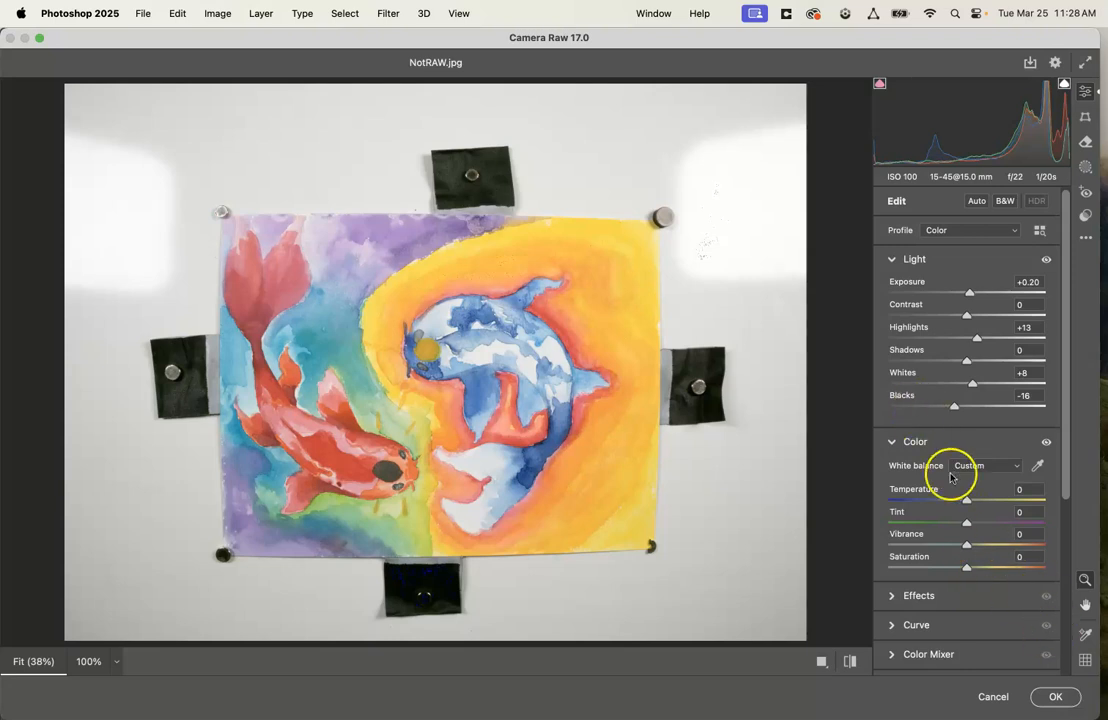
{"action": "left_click", "coordinate": [1052, 695]}
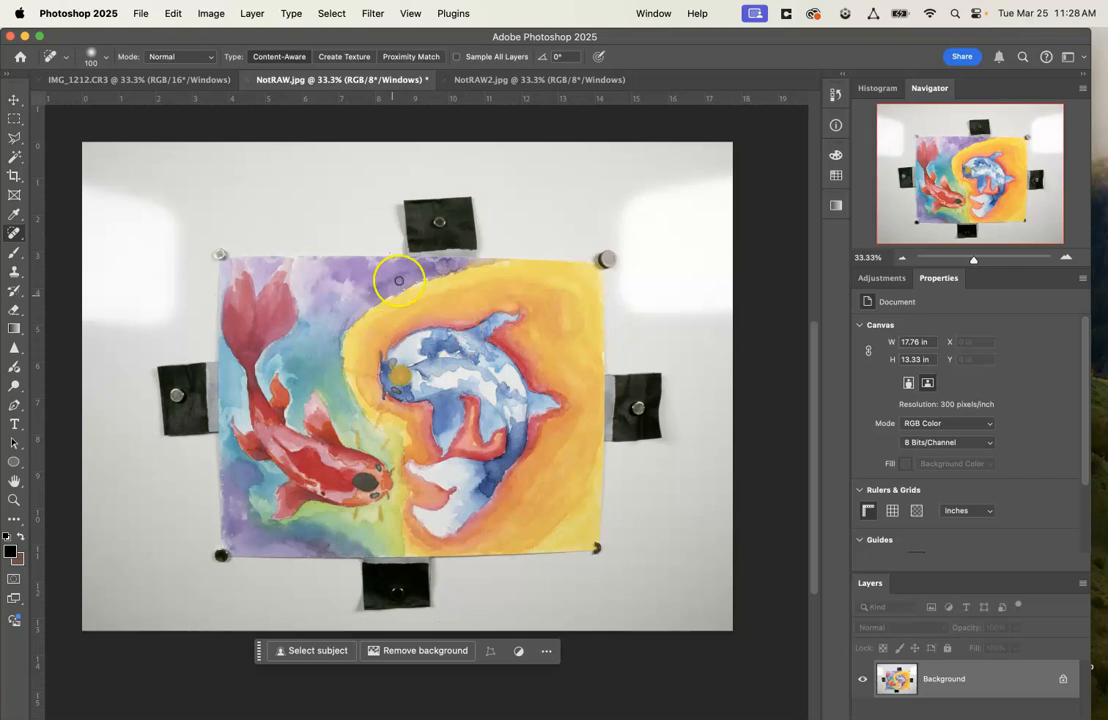
Step: Open NotRAW2.jpg in the Camera Raw Filter and set exposure +3.00, highlights +57, shadows +64, whites +50 and blacks +45
{"action": "left_click", "coordinate": [501, 84]}
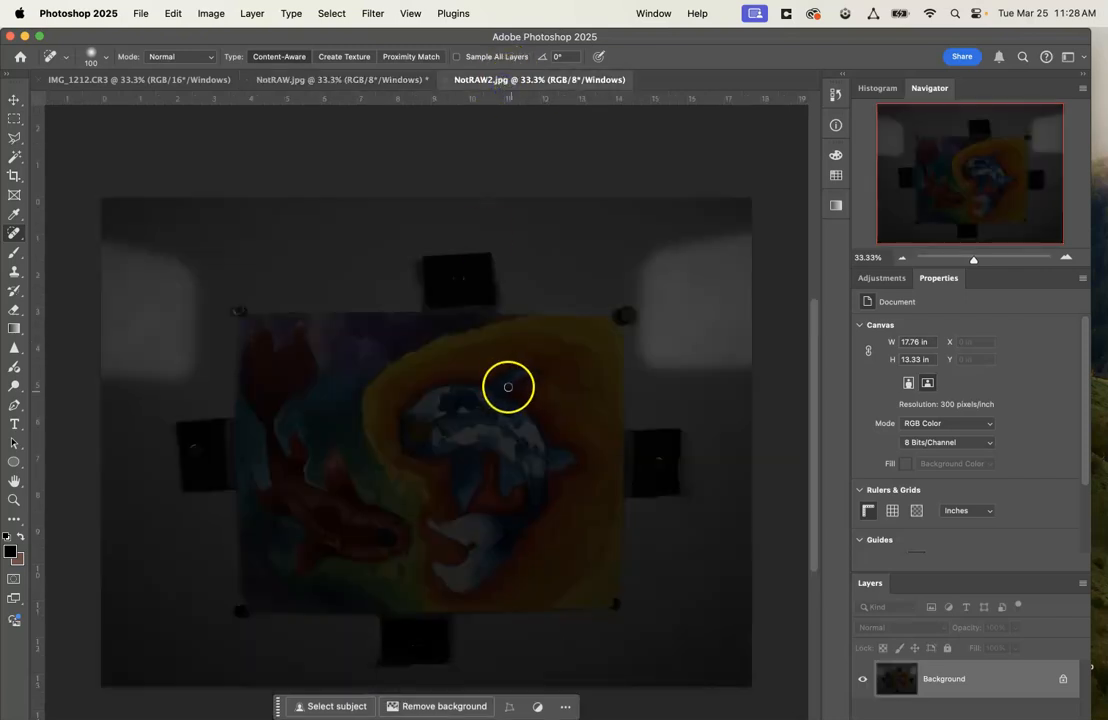
{"action": "scroll", "coordinate": [507, 385], "scroll_direction": "down", "scroll_amount": 3}
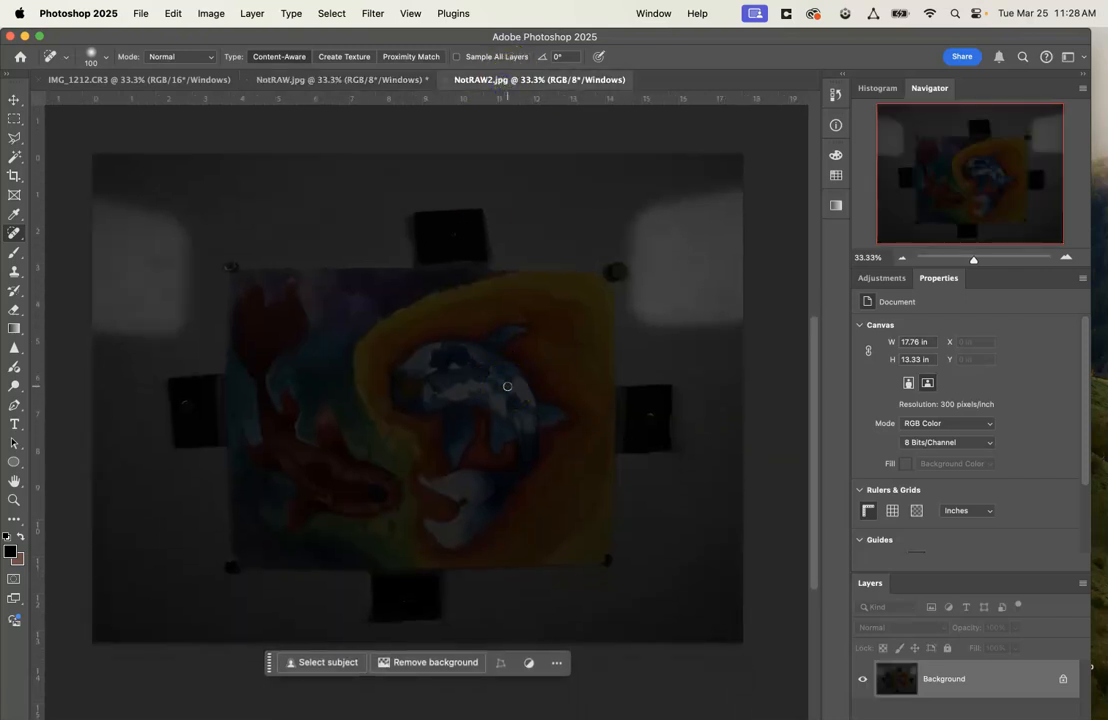
{"action": "left_click", "coordinate": [369, 13]}
{"action": "left_click", "coordinate": [428, 147]}
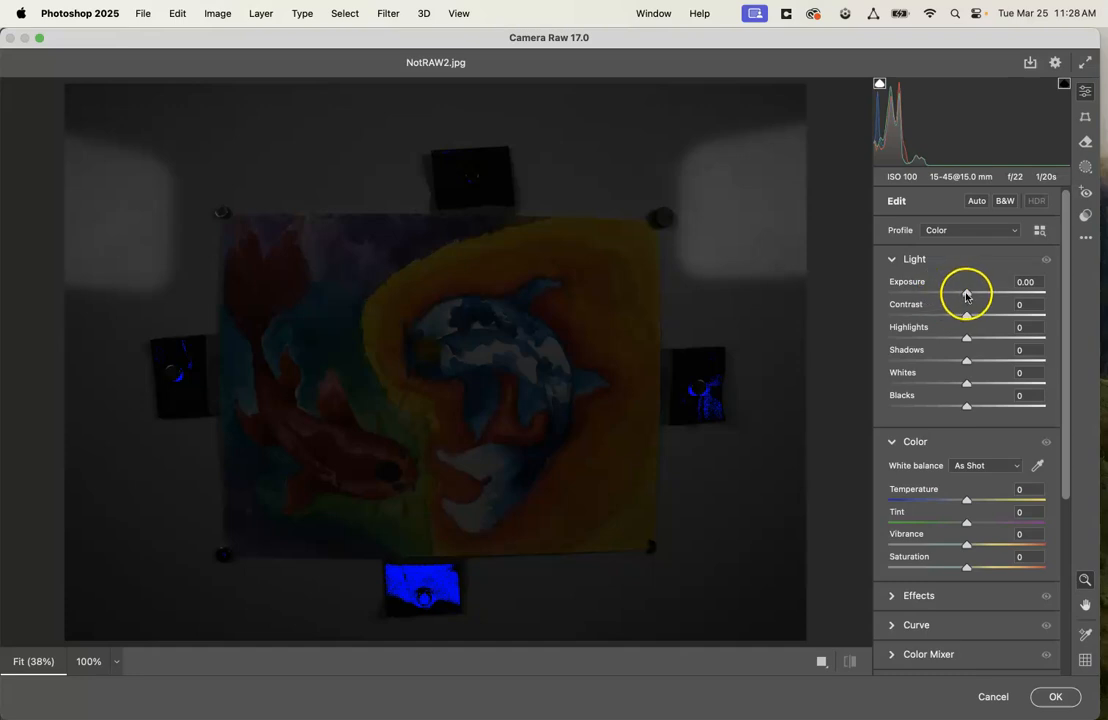
{"action": "left_click_drag", "start_coordinate": [966, 295], "coordinate": [1014, 298]}
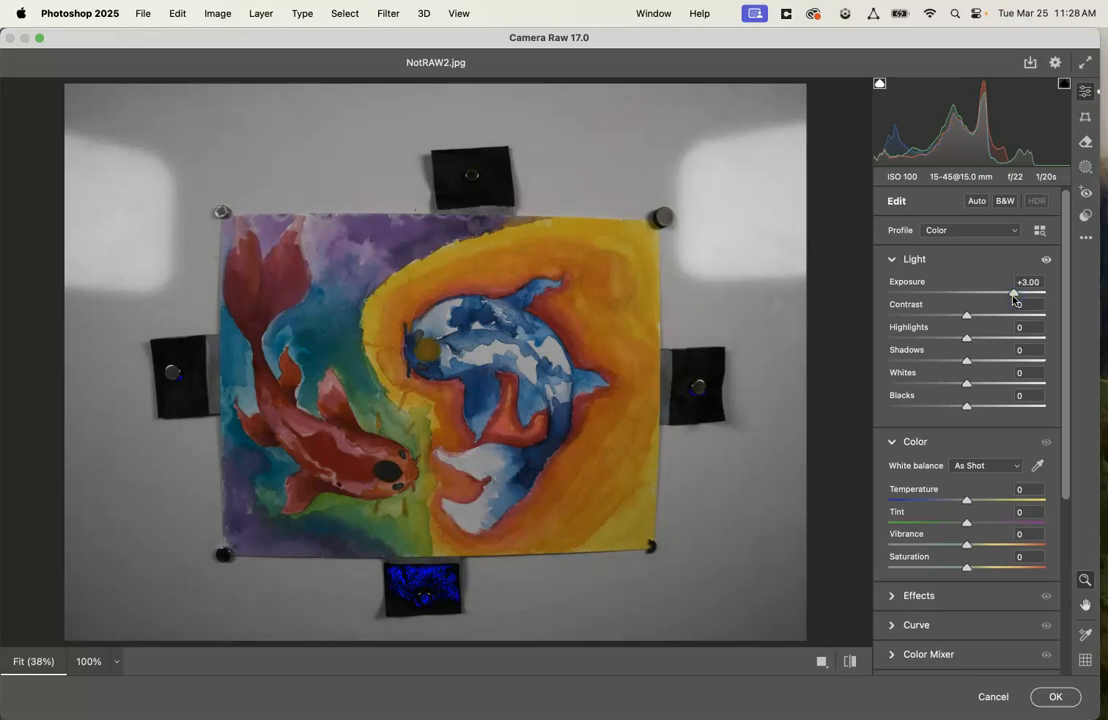
{"action": "left_click_drag", "start_coordinate": [966, 338], "coordinate": [1005, 407]}
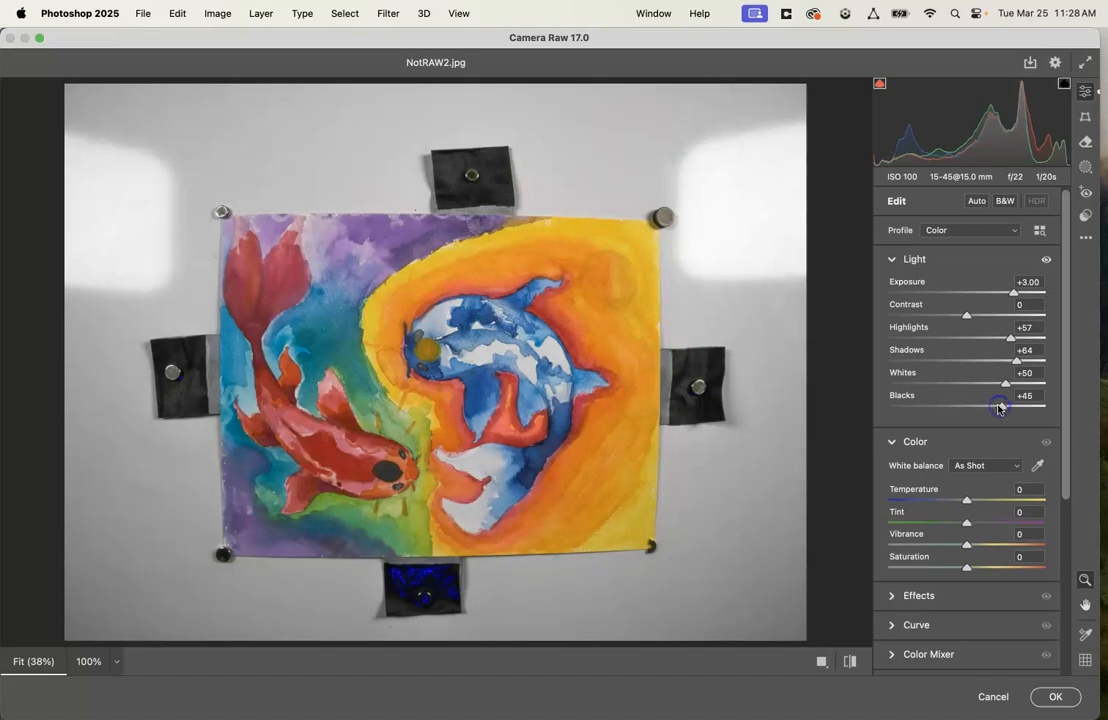
Step: Apply the Camera Raw adjustments to NotRAW2.jpg with temperature at 0 and compare the result with NotRAW.jpg
{"action": "left_click_drag", "start_coordinate": [966, 502], "coordinate": [966, 502]}
{"action": "key", "text": "backslash"}
{"action": "key", "text": "backslash"}
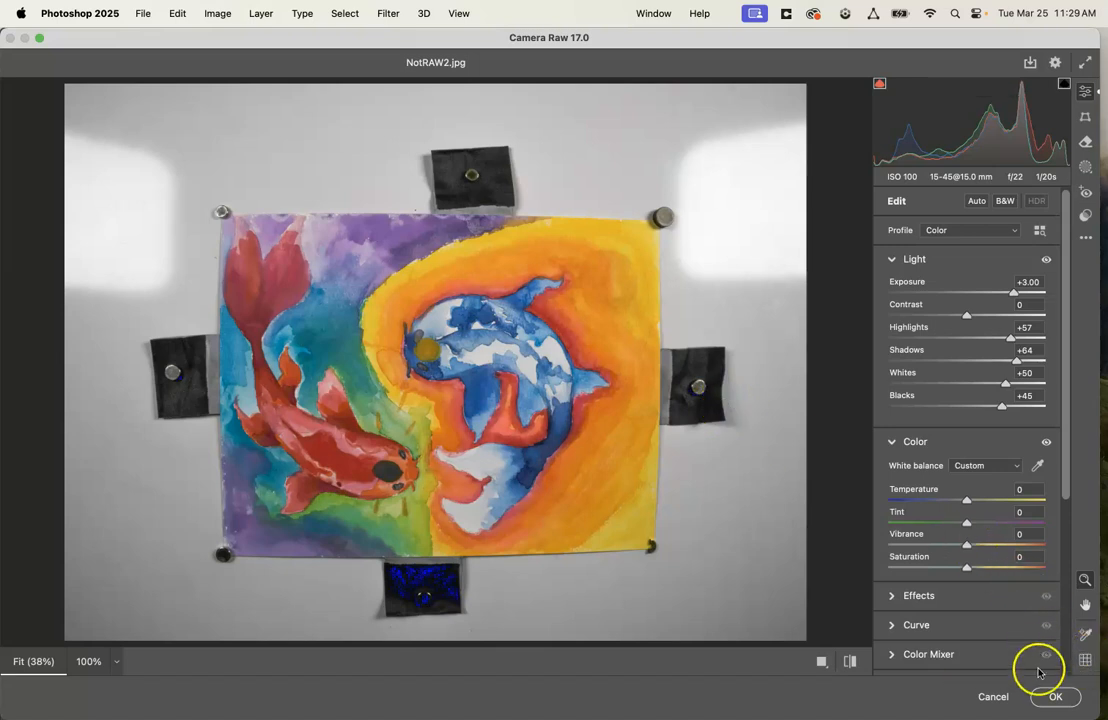
{"action": "left_click", "coordinate": [1047, 697]}
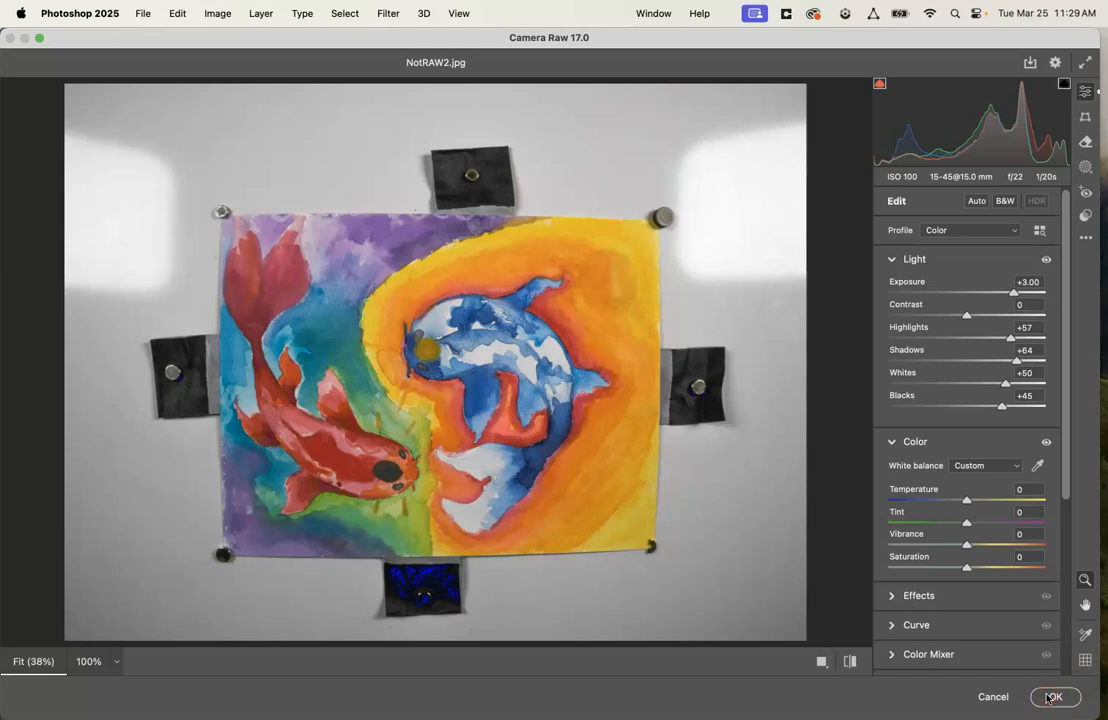
{"action": "left_click", "coordinate": [1047, 697]}
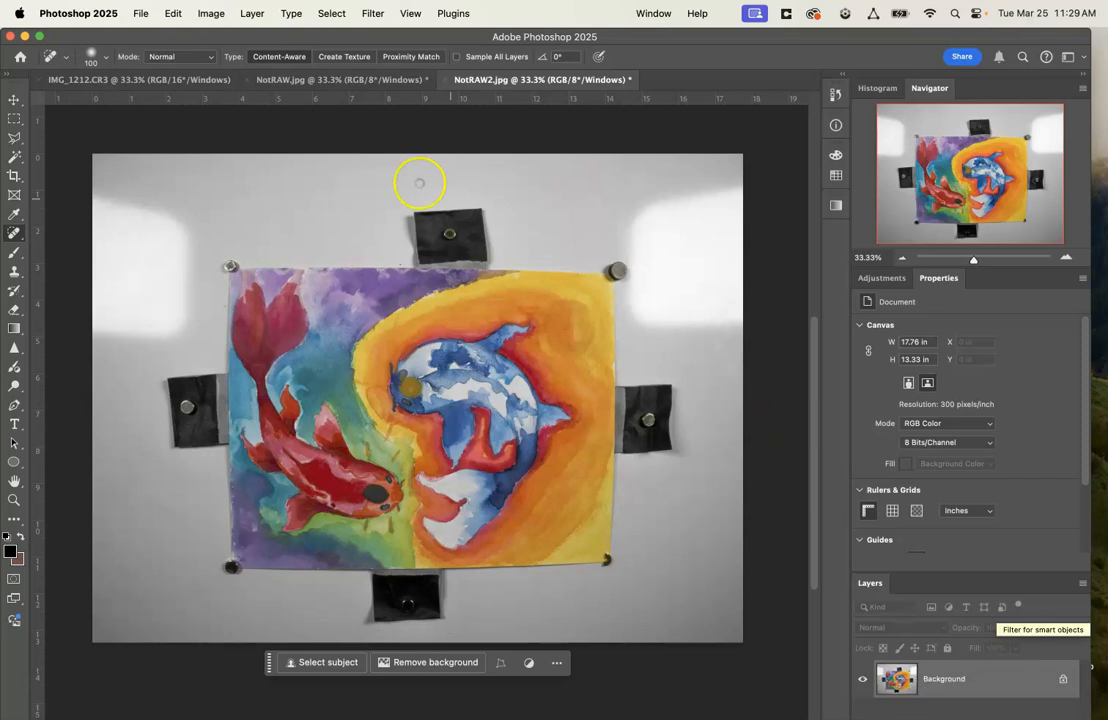
{"action": "left_click", "coordinate": [343, 83]}
{"action": "left_click", "coordinate": [475, 80]}
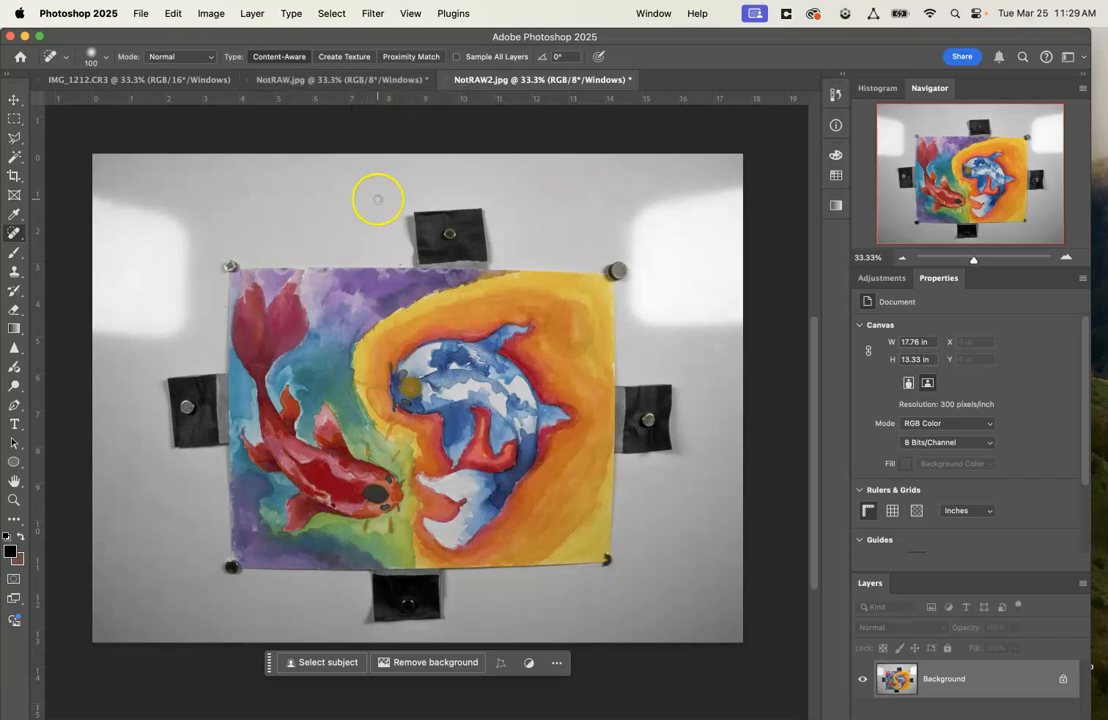
{"action": "left_click", "coordinate": [348, 80]}
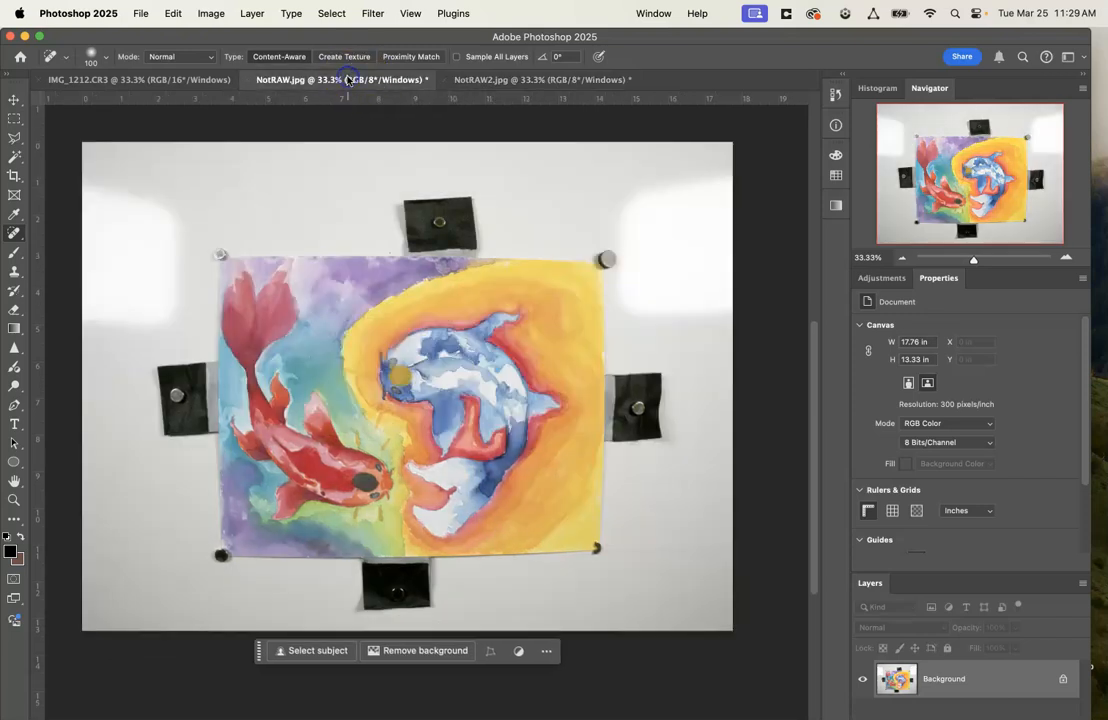
{"action": "left_click", "coordinate": [496, 80]}
Step: Crop NotRAW.jpg to the edges of the koi painting, about 10.58 by 7.94 in
{"action": "left_click", "coordinate": [358, 80]}
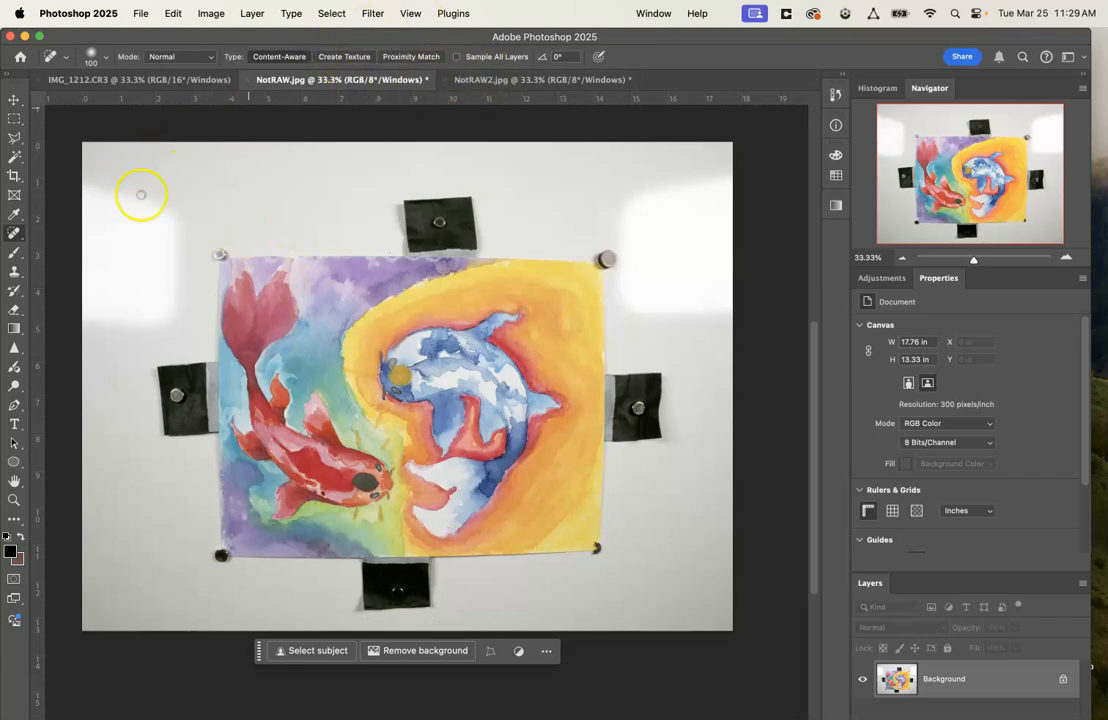
{"action": "left_click", "coordinate": [13, 176]}
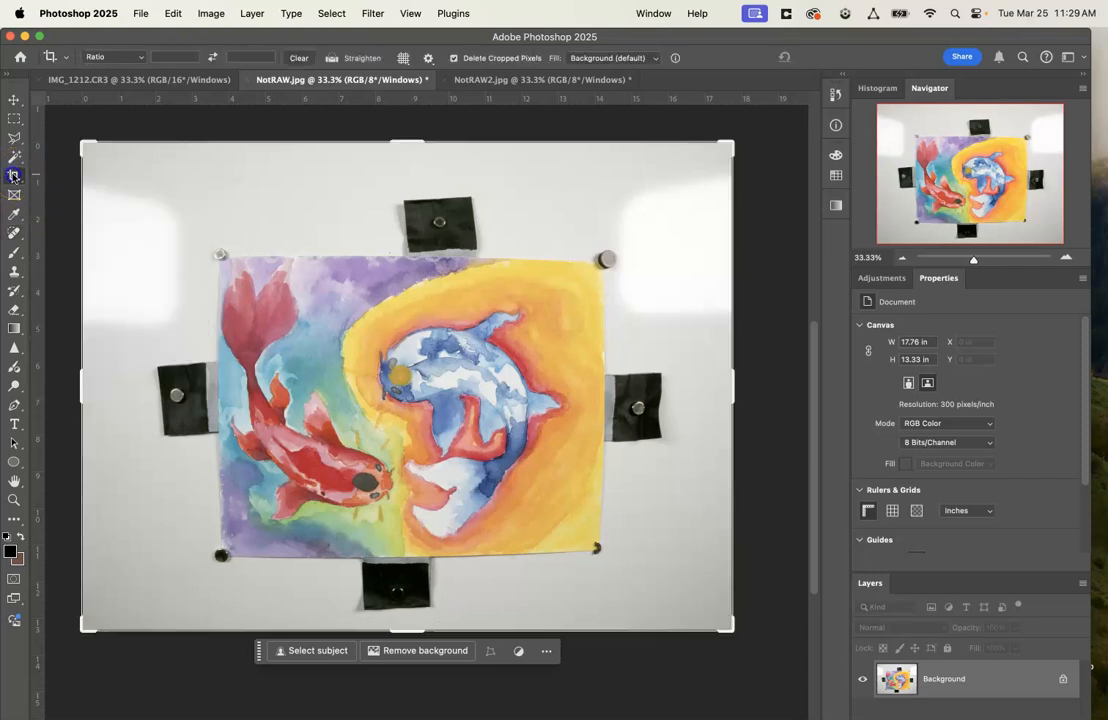
{"action": "left_click", "coordinate": [83, 142]}
{"action": "left_click_drag", "start_coordinate": [83, 142], "coordinate": [148, 196]}
{"action": "left_click_drag", "start_coordinate": [664, 571], "coordinate": [596, 529]}
{"action": "left_click_drag", "start_coordinate": [616, 250], "coordinate": [620, 223]}
{"action": "left_click_drag", "start_coordinate": [408, 240], "coordinate": [407, 242]}
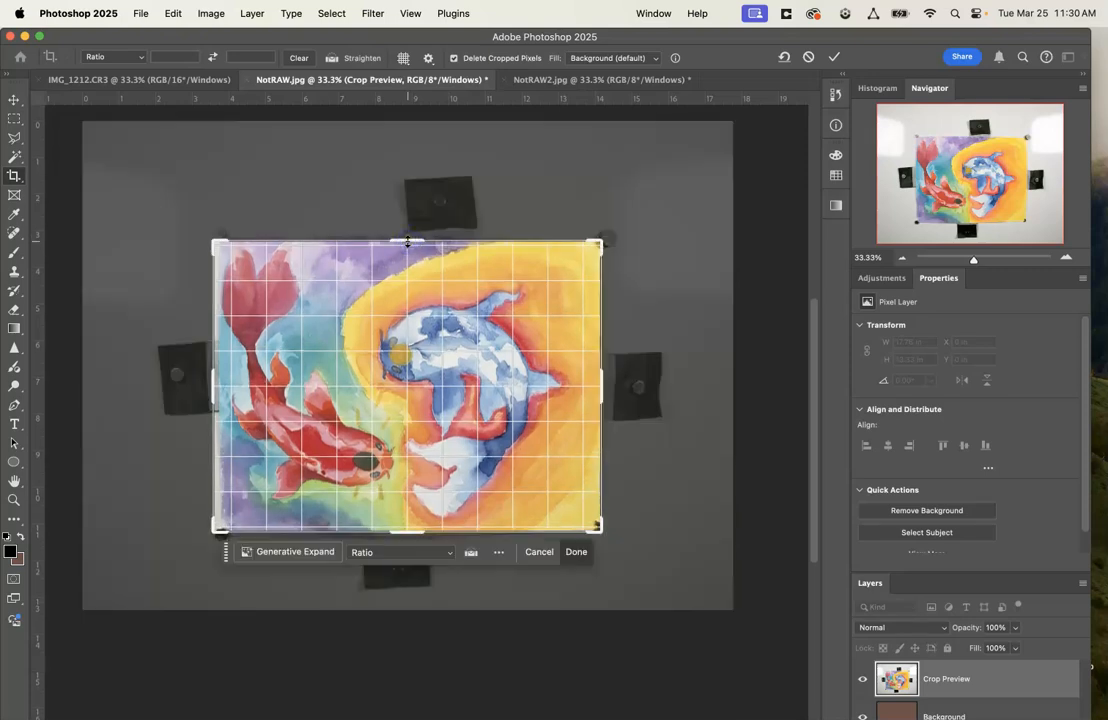
{"action": "key", "text": "Return"}
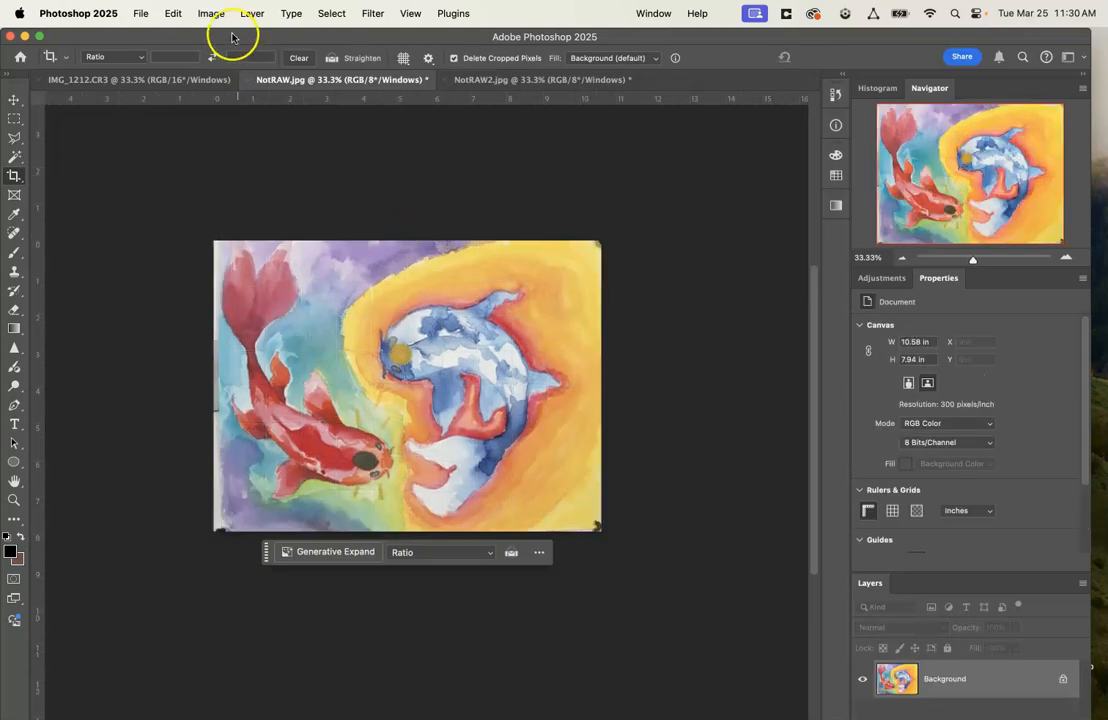
Step: Crop NotRAW2.jpg to the edges of the koi painting, about 10.42 by 7.95 in
{"action": "left_click", "coordinate": [525, 84]}
{"action": "left_click_drag", "start_coordinate": [414, 150], "coordinate": [425, 208]}
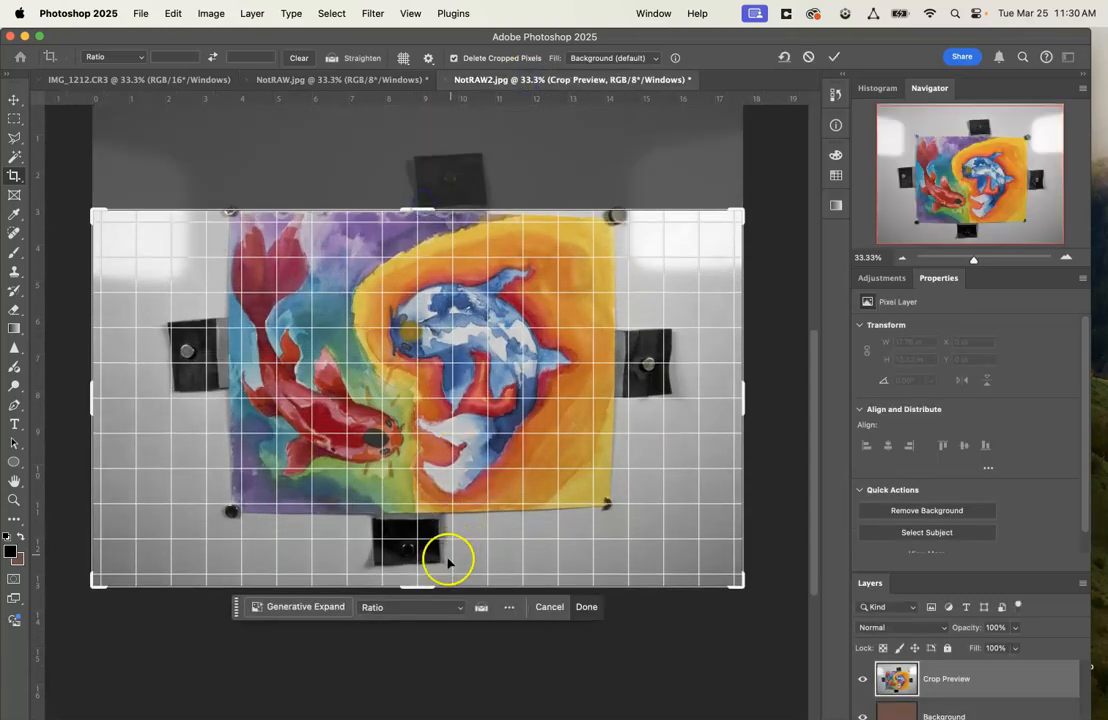
{"action": "left_click_drag", "start_coordinate": [411, 588], "coordinate": [414, 541]}
{"action": "left_click_drag", "start_coordinate": [88, 396], "coordinate": [161, 390]}
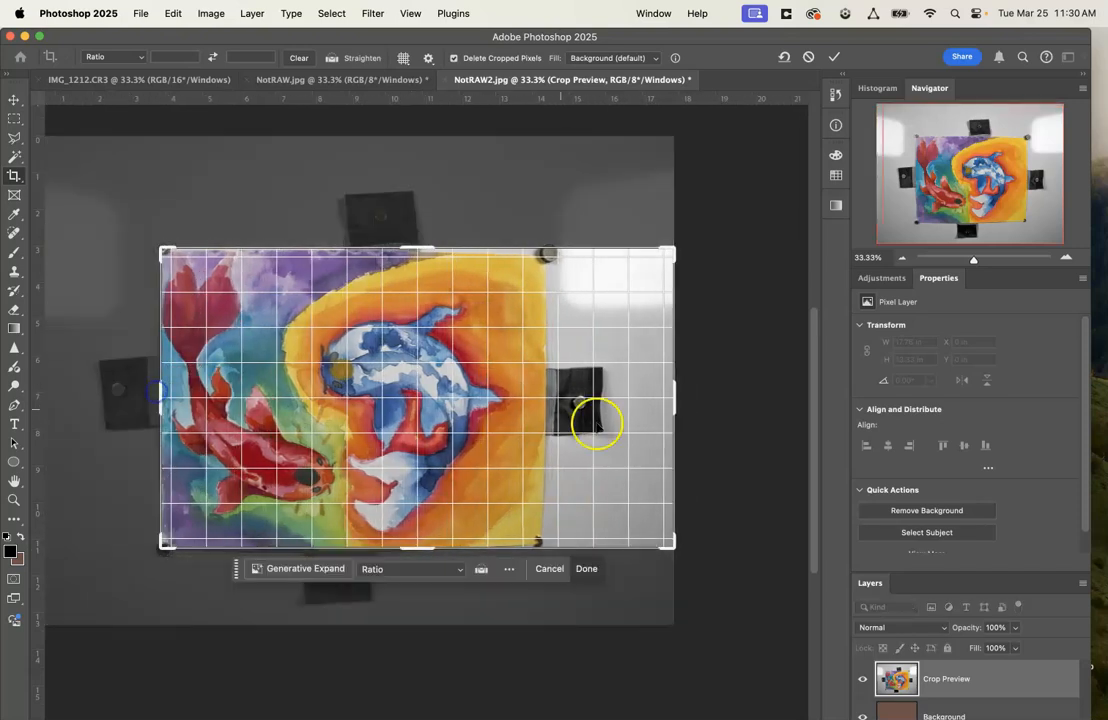
{"action": "left_click_drag", "start_coordinate": [672, 400], "coordinate": [603, 397]}
{"action": "left_click_drag", "start_coordinate": [417, 247], "coordinate": [417, 250]}
{"action": "key", "text": "Return"}
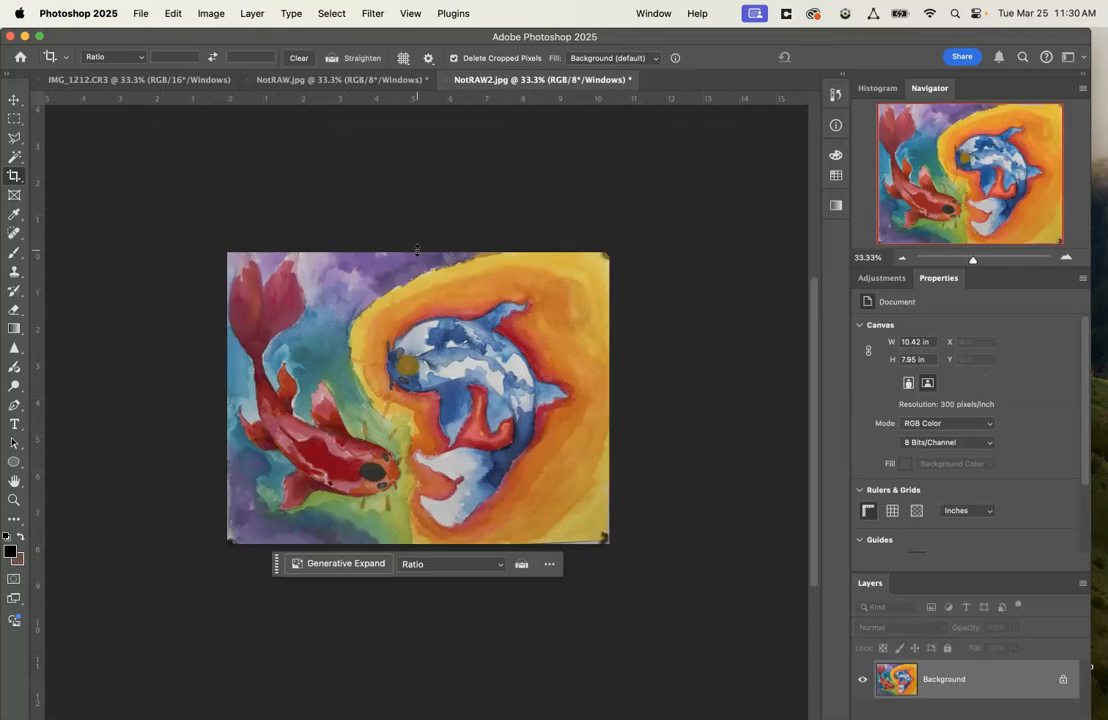
Step: Remove the dark magnet marks from the corners of NotRAW2.jpg with the Content-Aware Spot Healing Brush
{"action": "left_click", "coordinate": [14, 233]}
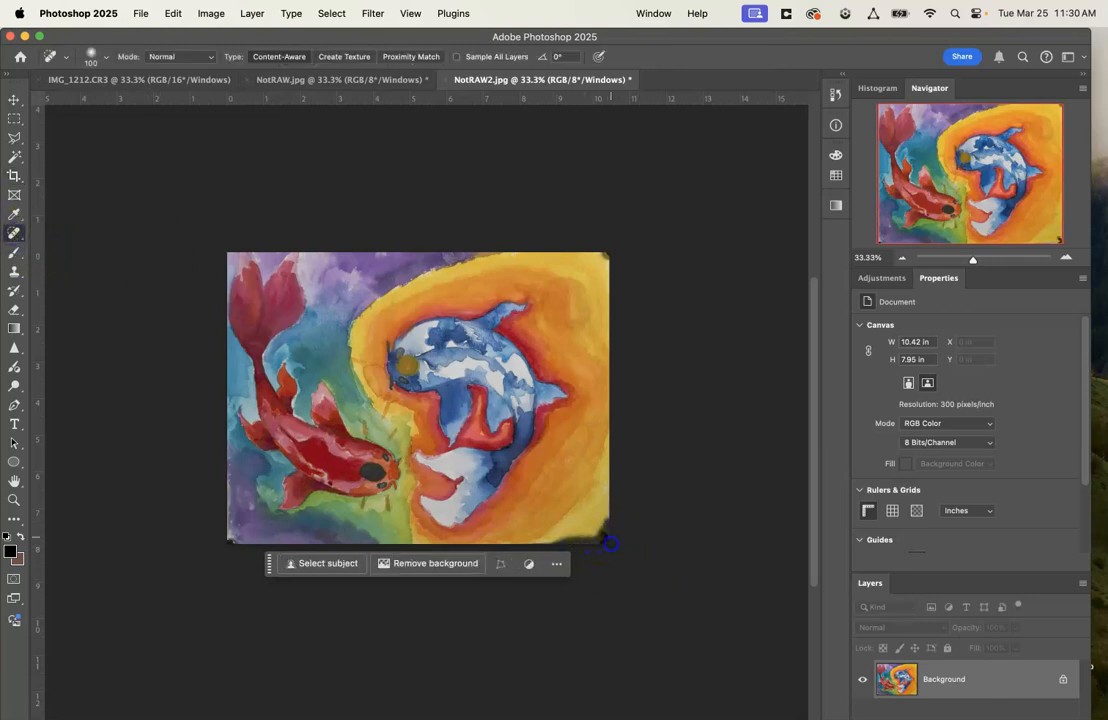
{"action": "left_click_drag", "start_coordinate": [610, 543], "coordinate": [610, 543]}
{"action": "left_click", "coordinate": [612, 258]}
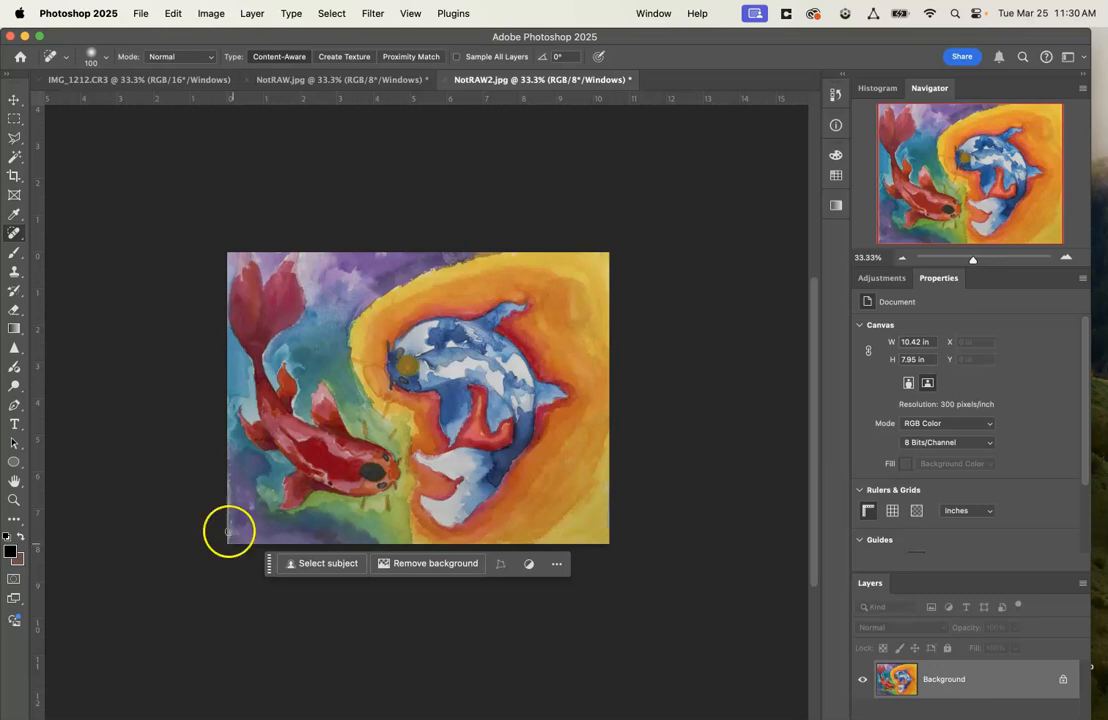
{"action": "left_click", "coordinate": [370, 13]}
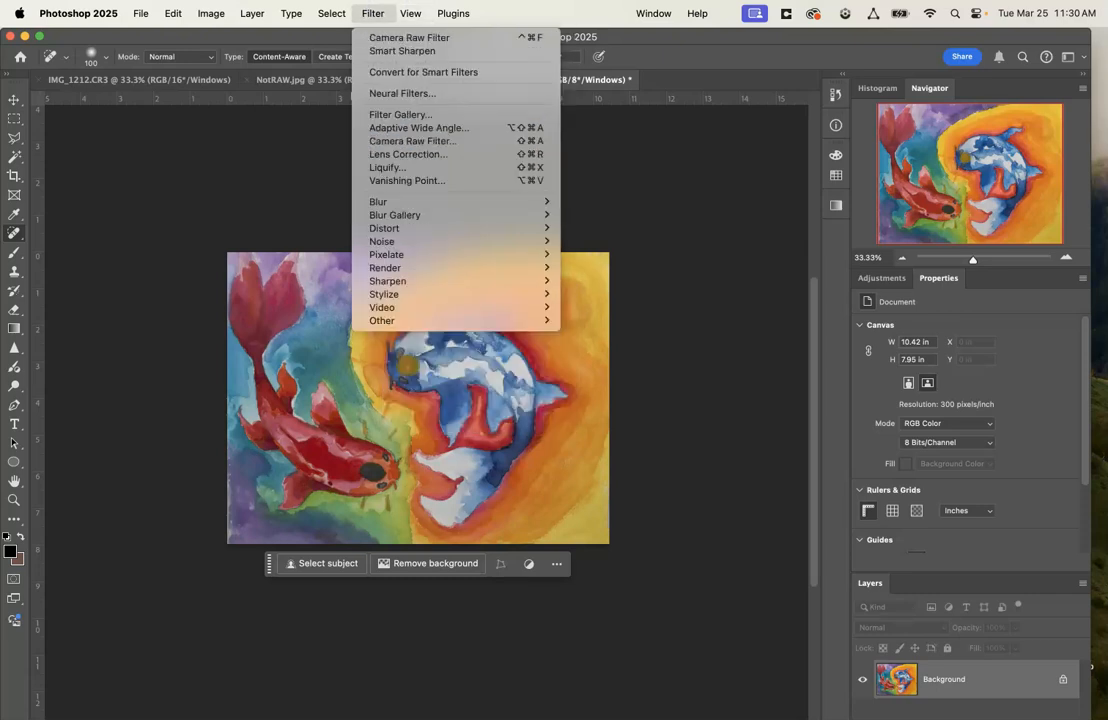
{"action": "left_click", "coordinate": [200, 175]}
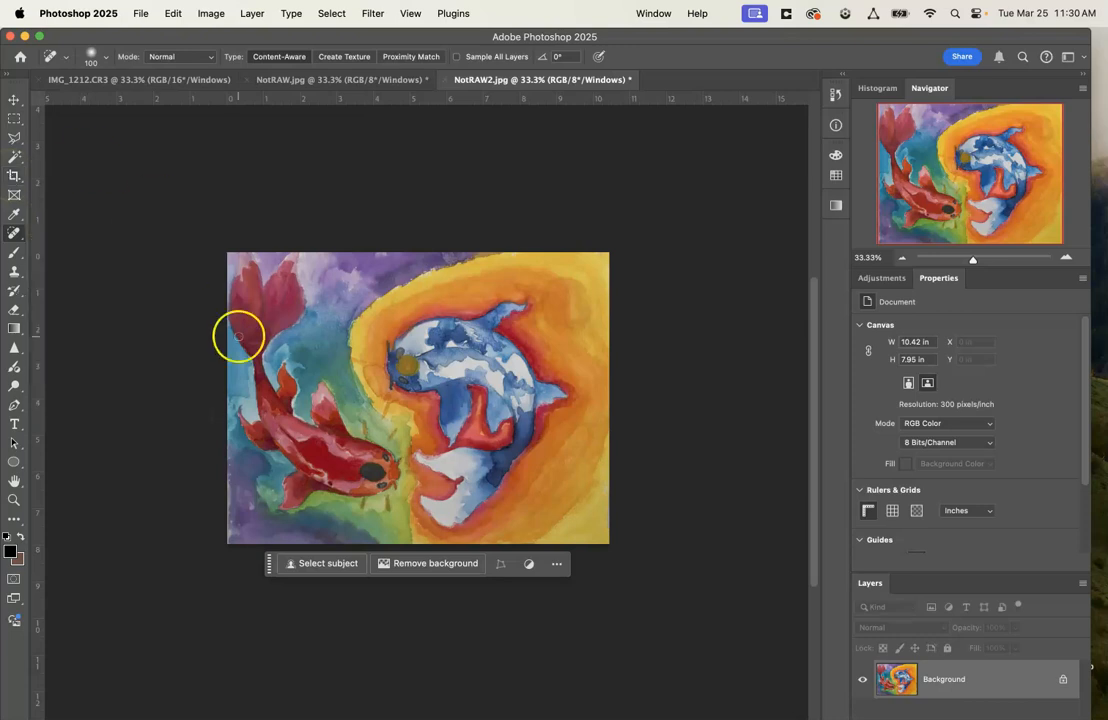
Step: Heal the dark corner marks and the gray strip along the painting's left edge in NotRAW.jpg with the Spot Healing Brush
{"action": "left_click", "coordinate": [375, 82]}
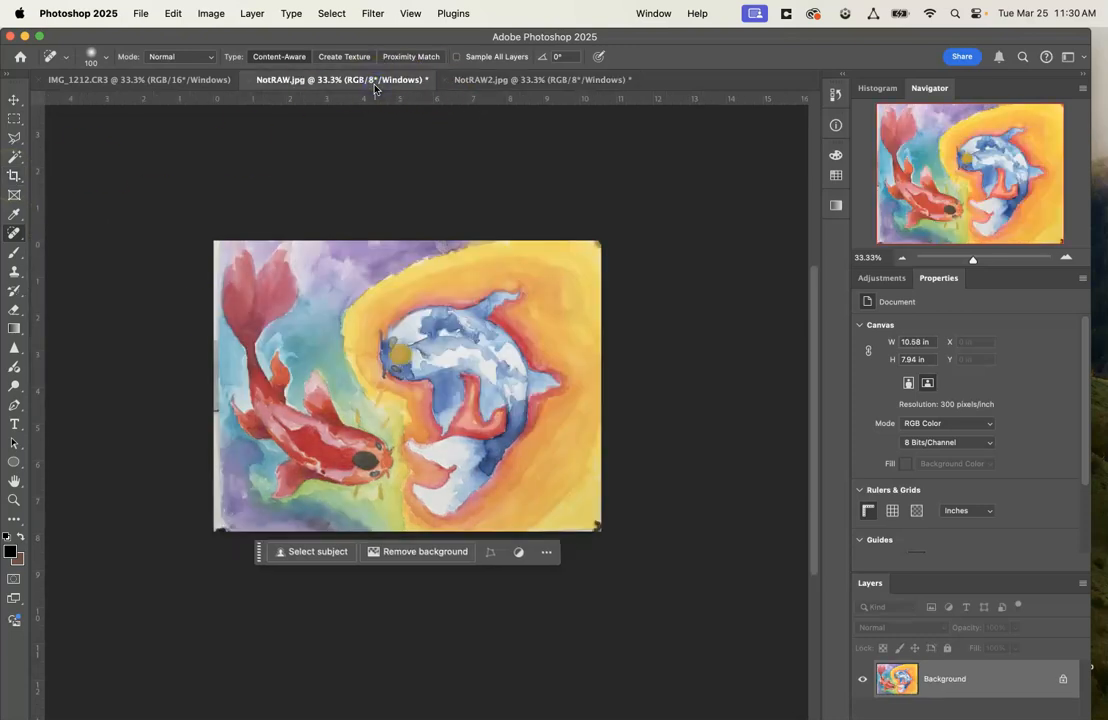
{"action": "left_click", "coordinate": [216, 528]}
{"action": "mouse_move", "coordinate": [219, 445]}
{"action": "left_mouse_down"}
{"action": "mouse_move", "coordinate": [218, 513]}
{"action": "mouse_move", "coordinate": [230, 535]}
{"action": "left_mouse_up"}
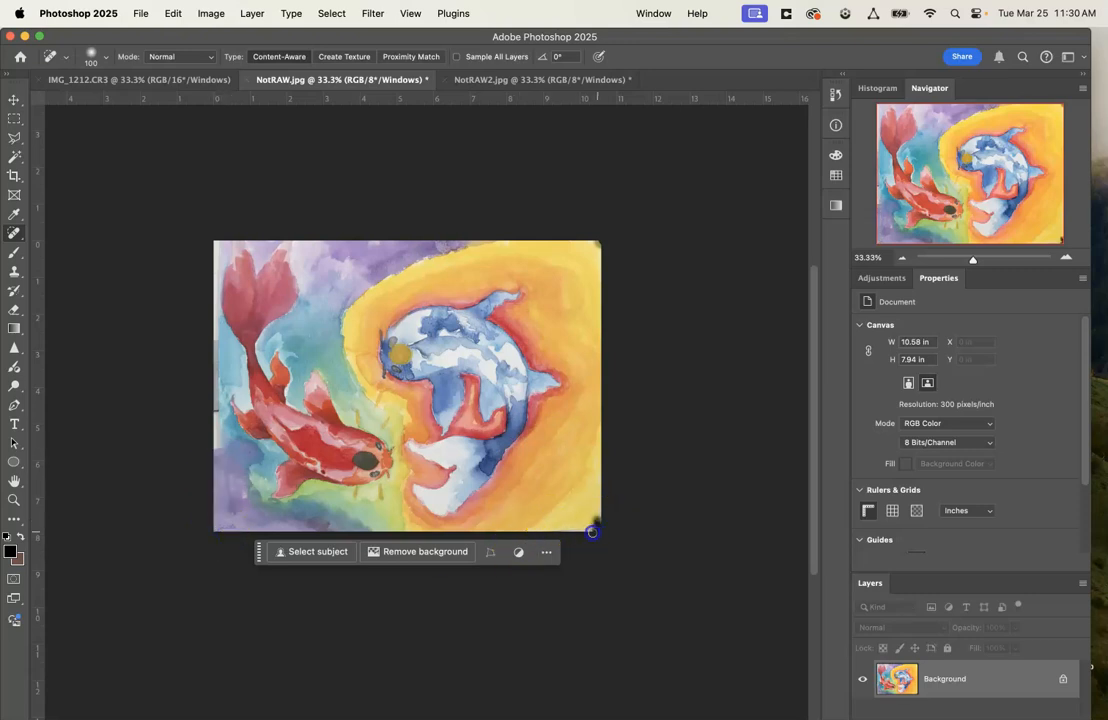
{"action": "left_click_drag", "start_coordinate": [594, 510], "coordinate": [594, 508]}
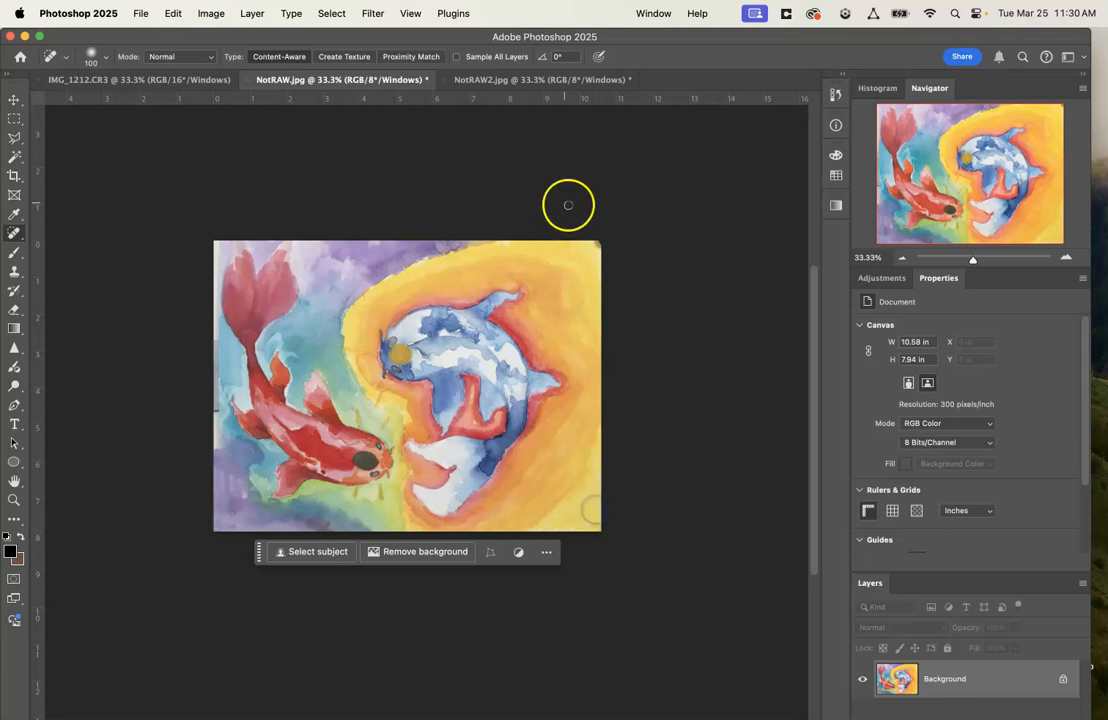
{"action": "left_click_drag", "start_coordinate": [596, 243], "coordinate": [596, 243]}
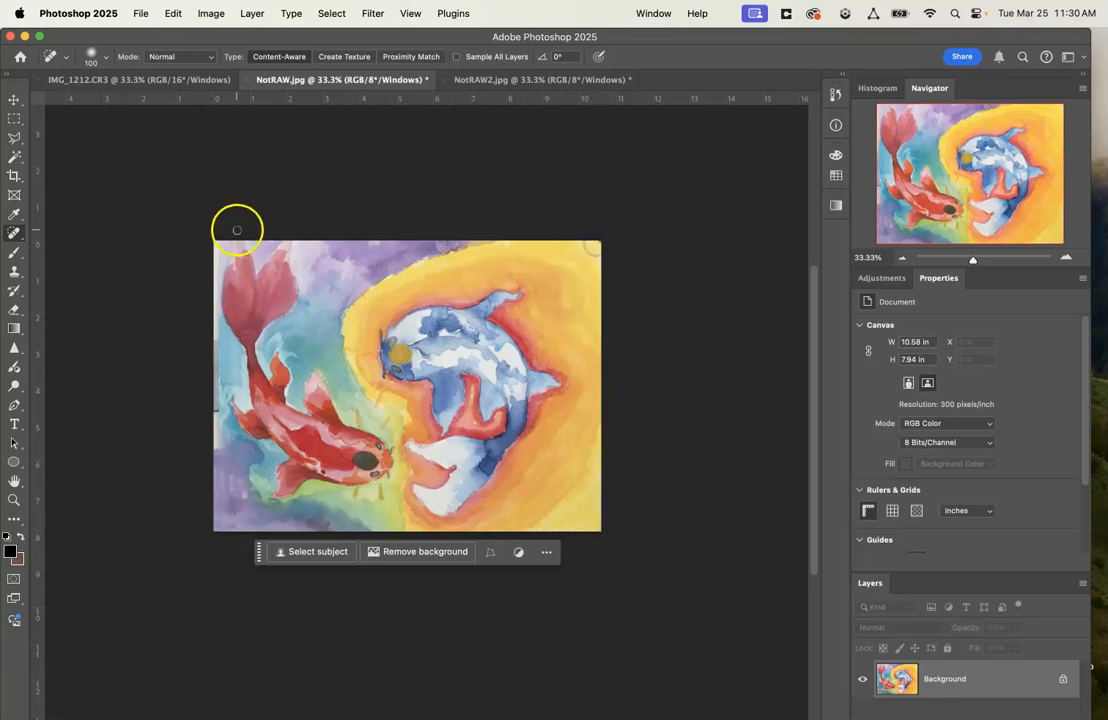
{"action": "left_click_drag", "start_coordinate": [216, 410], "coordinate": [216, 410]}
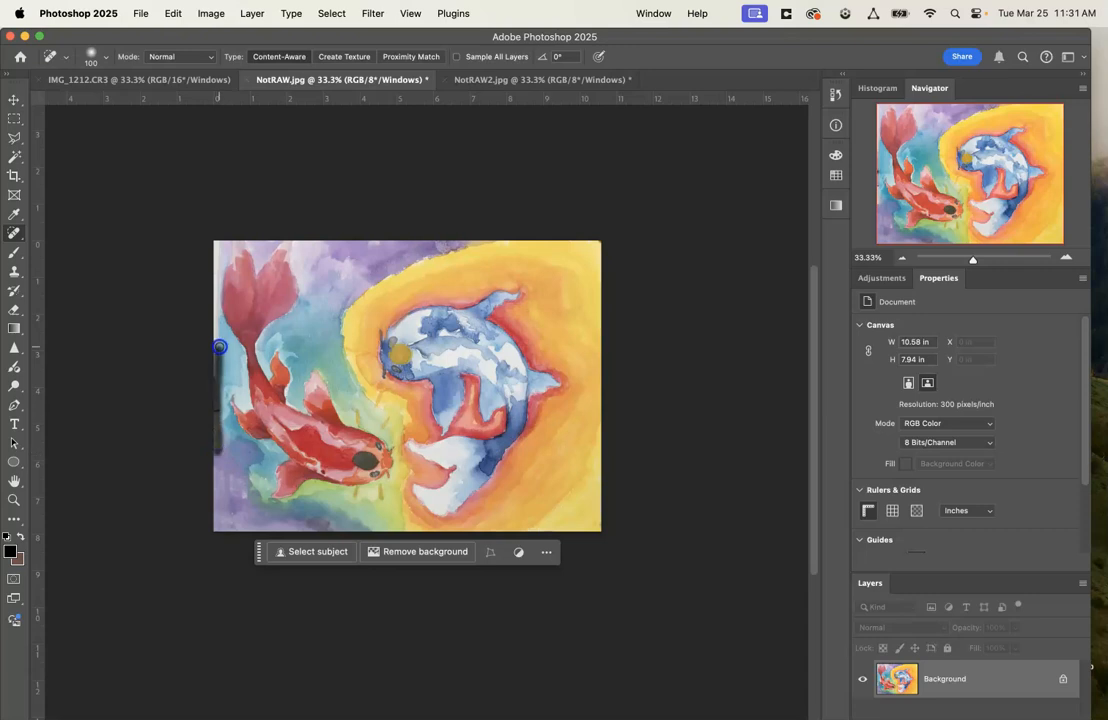
{"action": "left_click_drag", "start_coordinate": [210, 365], "coordinate": [211, 366]}
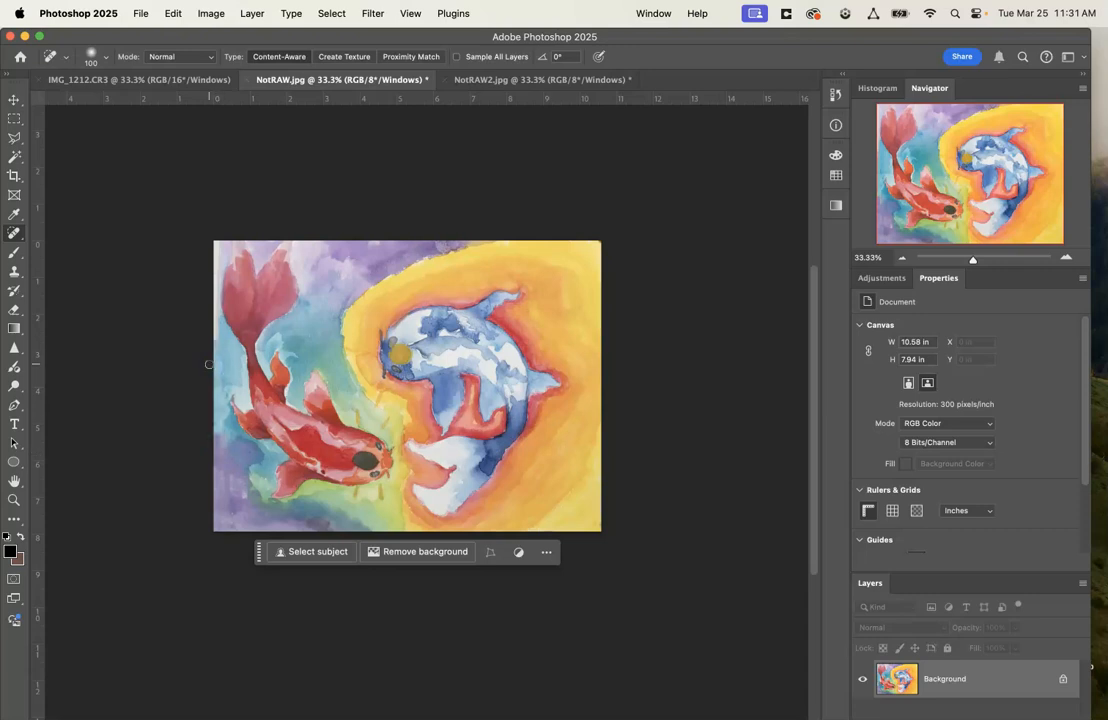
Step: Resize NotRAW.jpg for the web to a width of 2500 pixels at a resolution of 72 pixels/inch
{"action": "left_click", "coordinate": [213, 14]}
{"action": "left_click", "coordinate": [257, 128]}
{"action": "double_click", "coordinate": [627, 181]}
{"action": "type", "text": "72"}
{"action": "double_click", "coordinate": [625, 137]}
{"action": "type", "text": "25"}
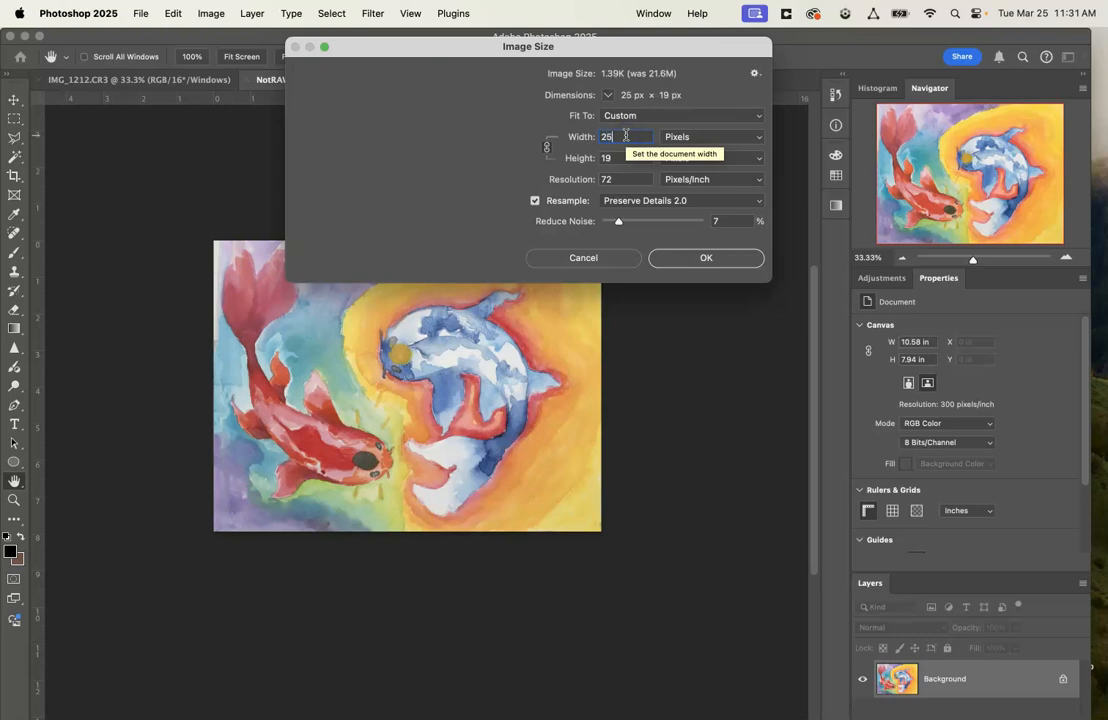
{"action": "type", "text": "00"}
{"action": "left_click", "coordinate": [694, 259]}
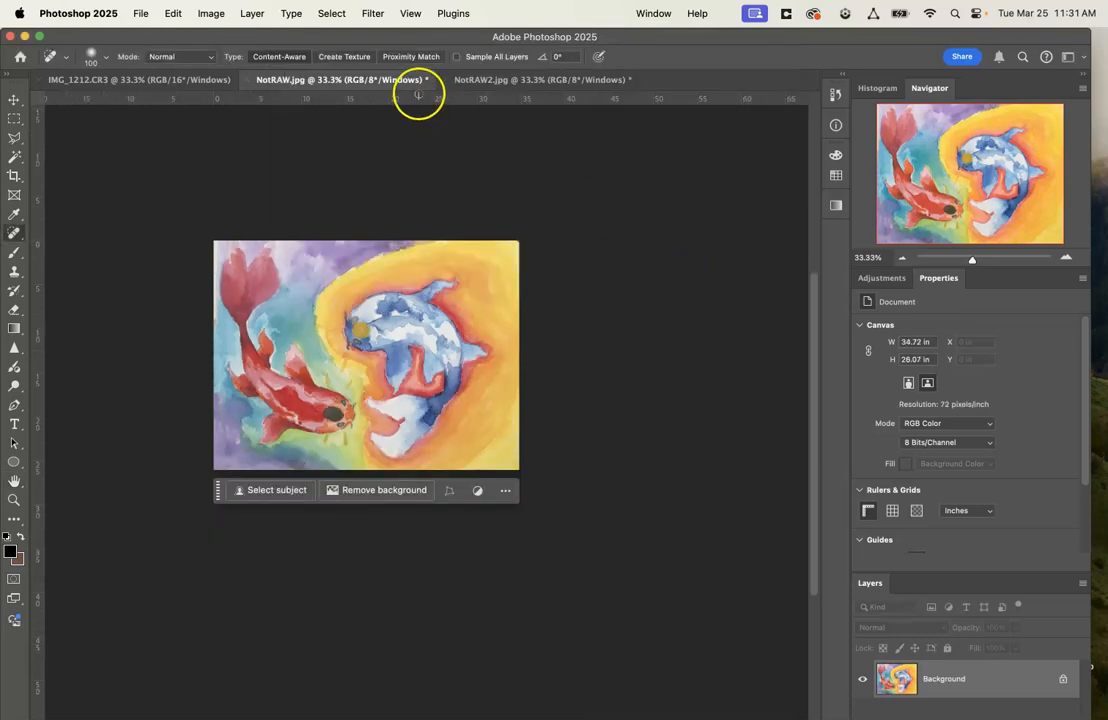
Step: Resize NotRAW2.jpg to a width of 2500 pixels at a resolution of 72 pixels/inch
{"action": "left_click", "coordinate": [495, 79]}
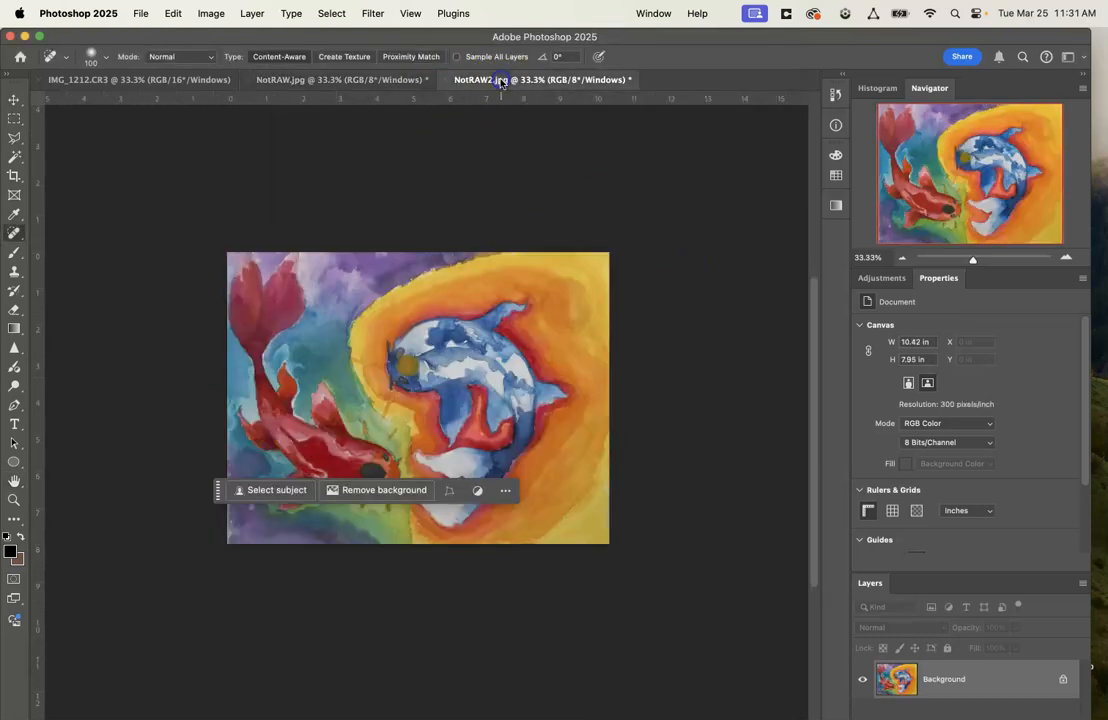
{"action": "left_click", "coordinate": [211, 13]}
{"action": "left_click", "coordinate": [230, 128]}
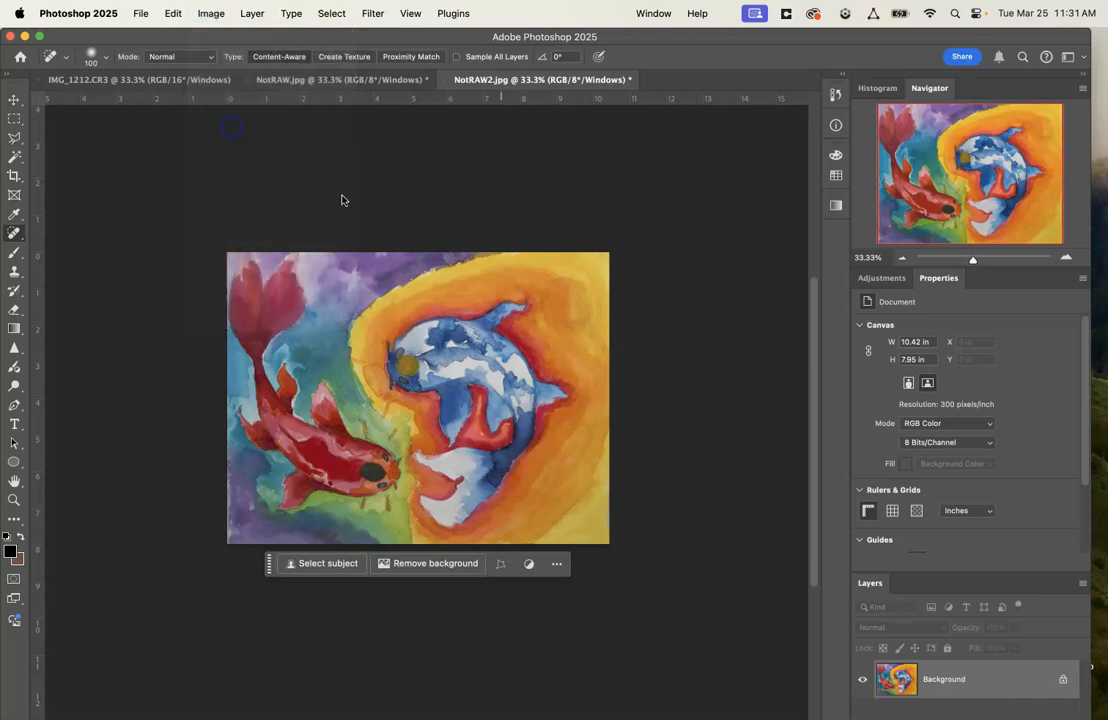
{"action": "double_click", "coordinate": [634, 180]}
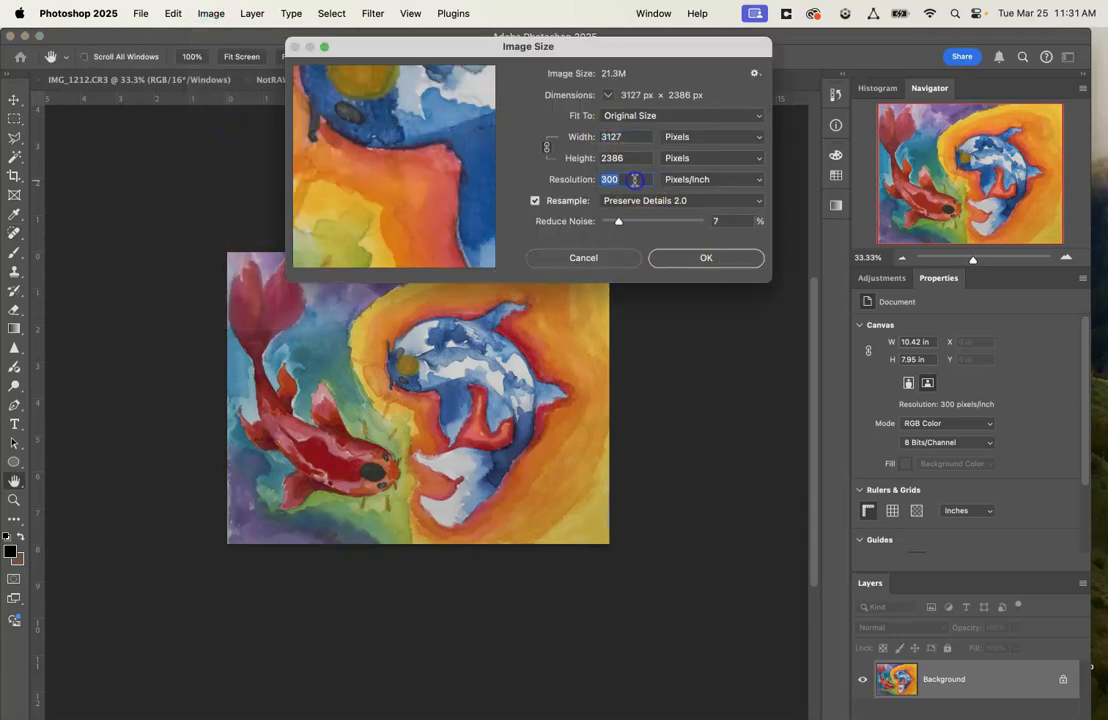
{"action": "type", "text": "72"}
{"action": "left_click", "coordinate": [630, 134]}
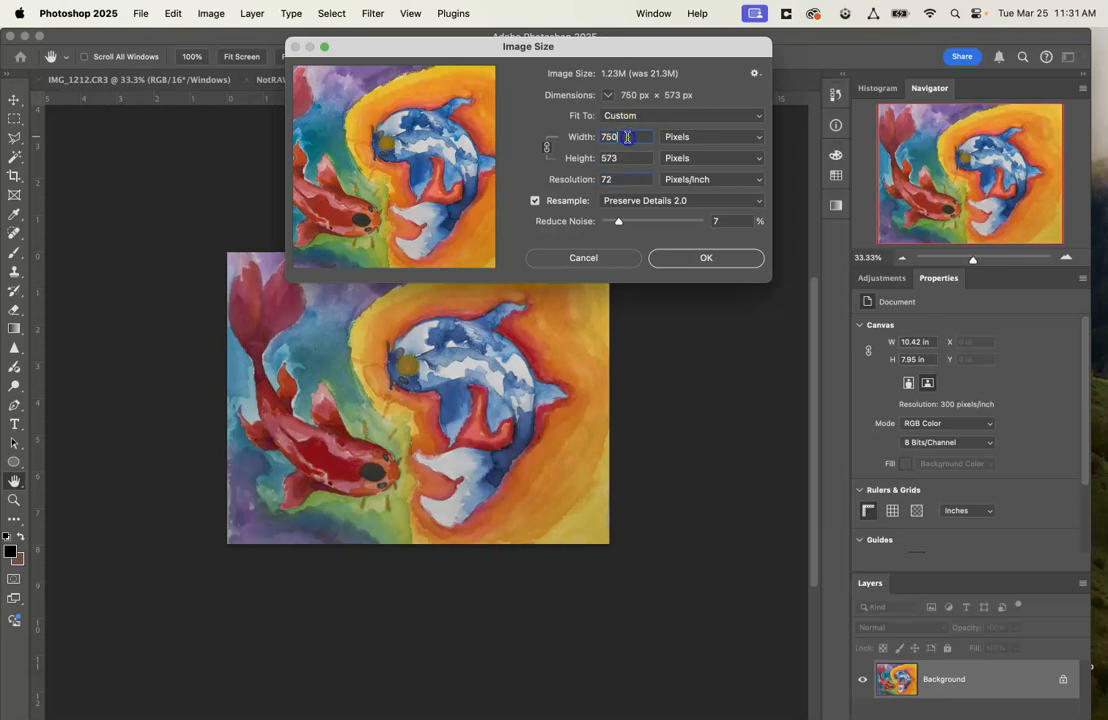
{"action": "type", "text": "2500"}
{"action": "left_click", "coordinate": [695, 259]}
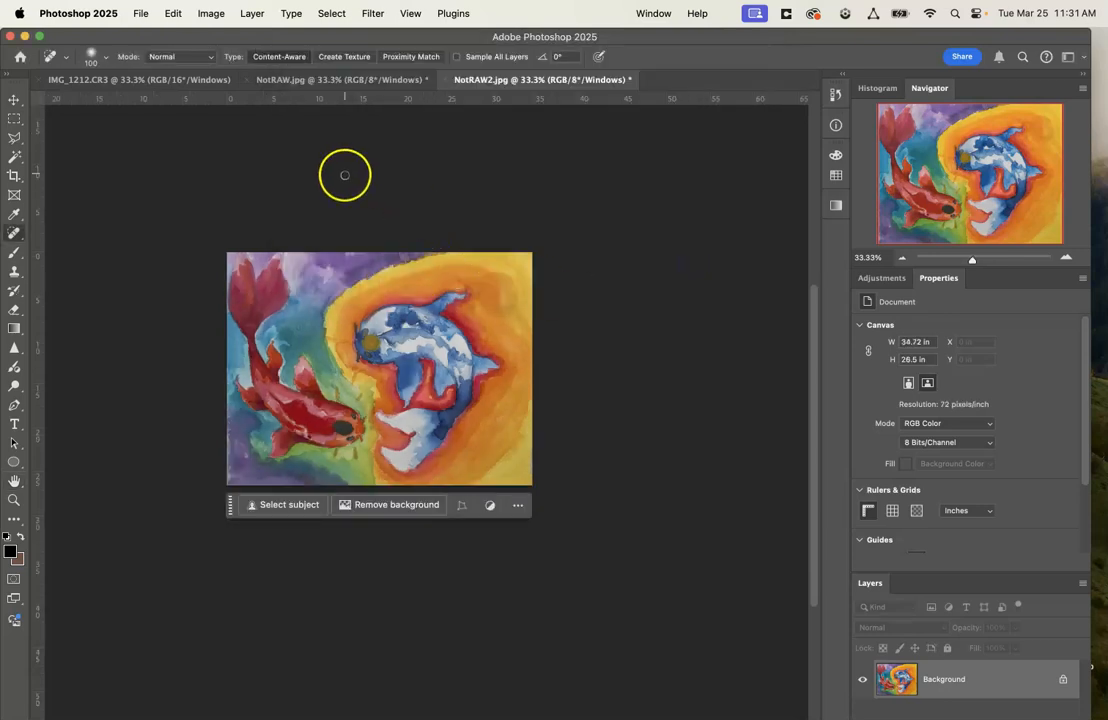
Step: Save a JPEG copy of NotRAW2.jpg as Buzzy_100.jpg in the Edited images for Web folder at Maximum quality 12, Baseline ("Standard")
{"action": "left_click", "coordinate": [138, 12]}
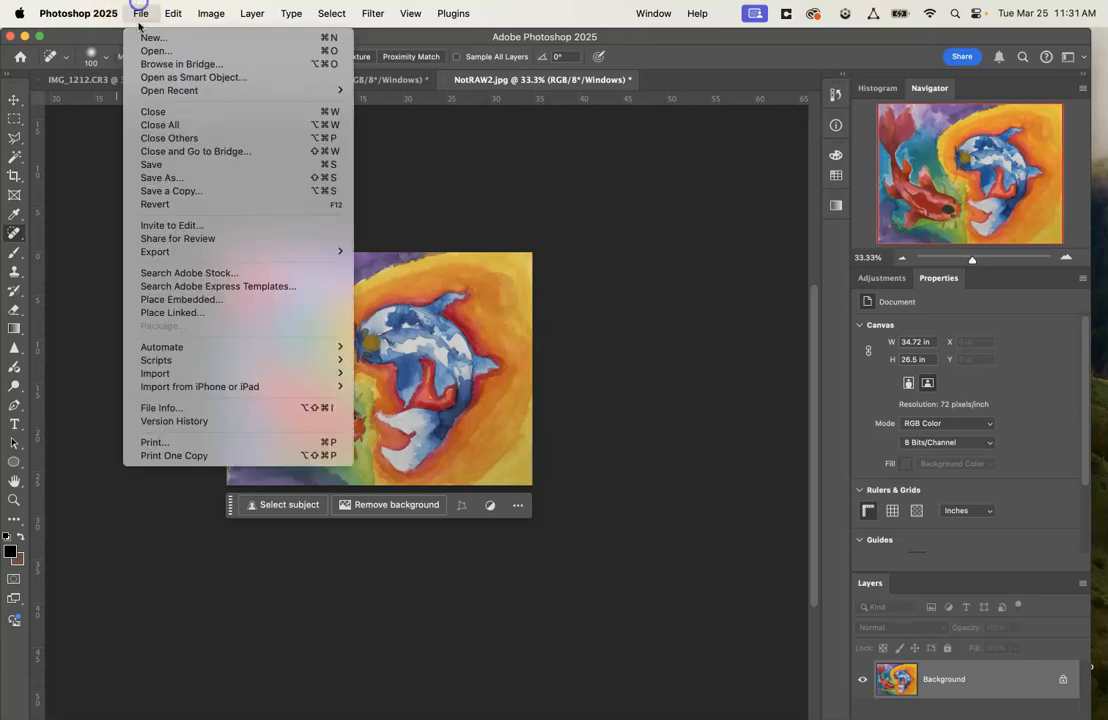
{"action": "left_click", "coordinate": [167, 190]}
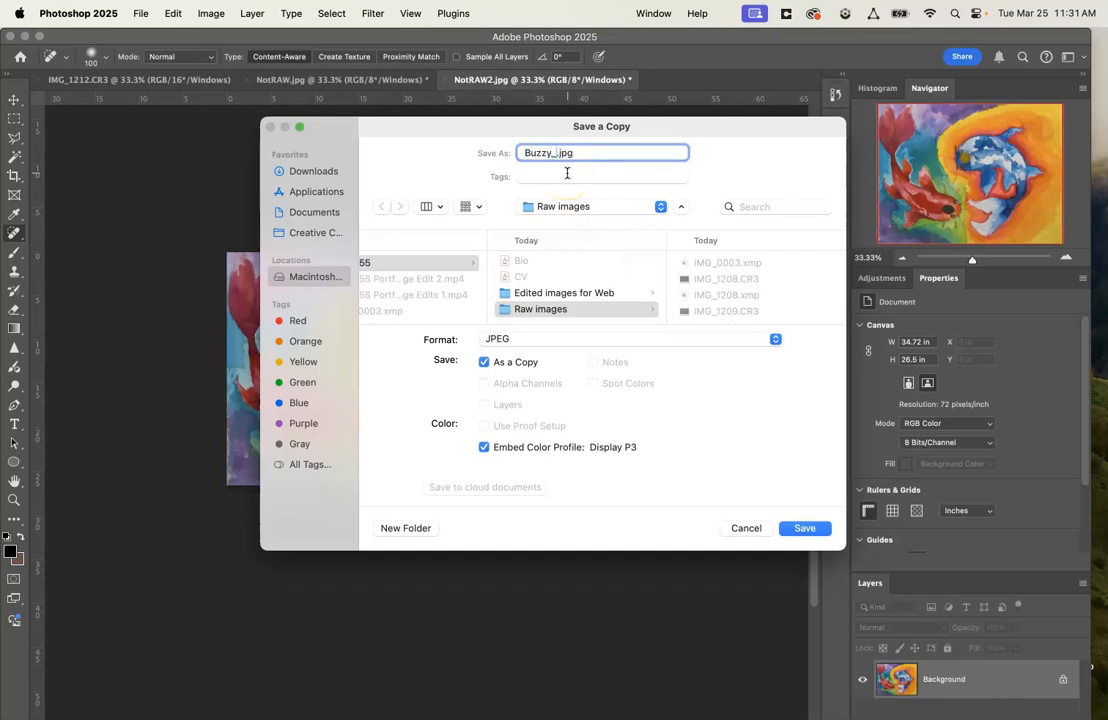
{"action": "left_click", "coordinate": [589, 207]}
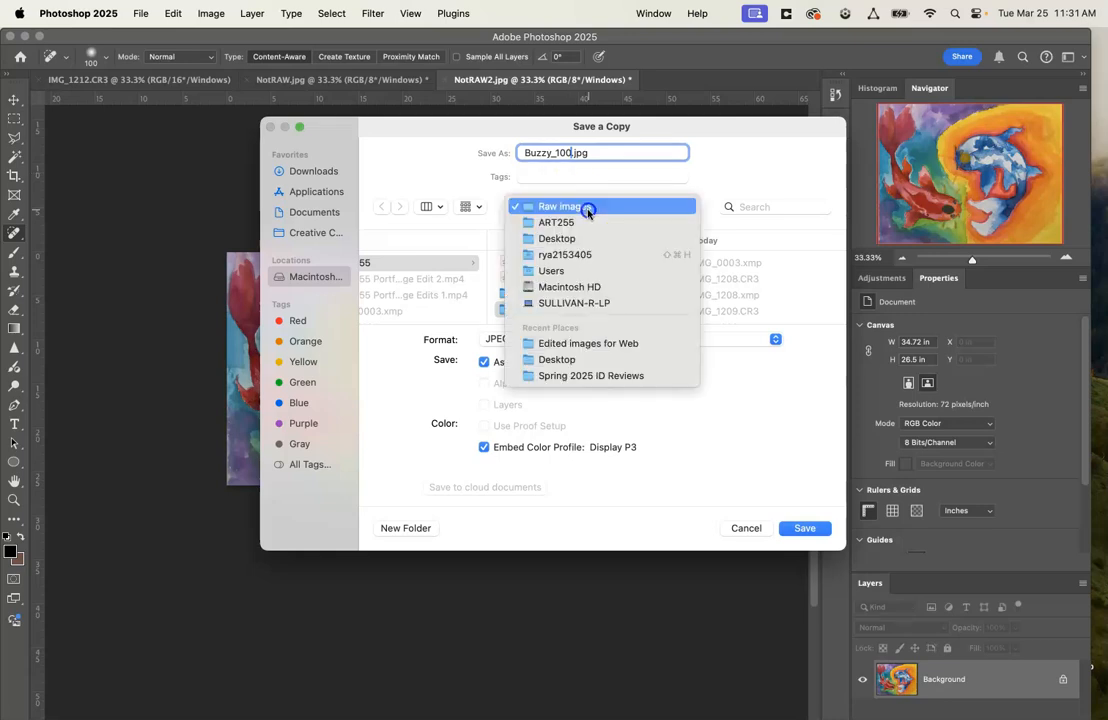
{"action": "left_click", "coordinate": [594, 344]}
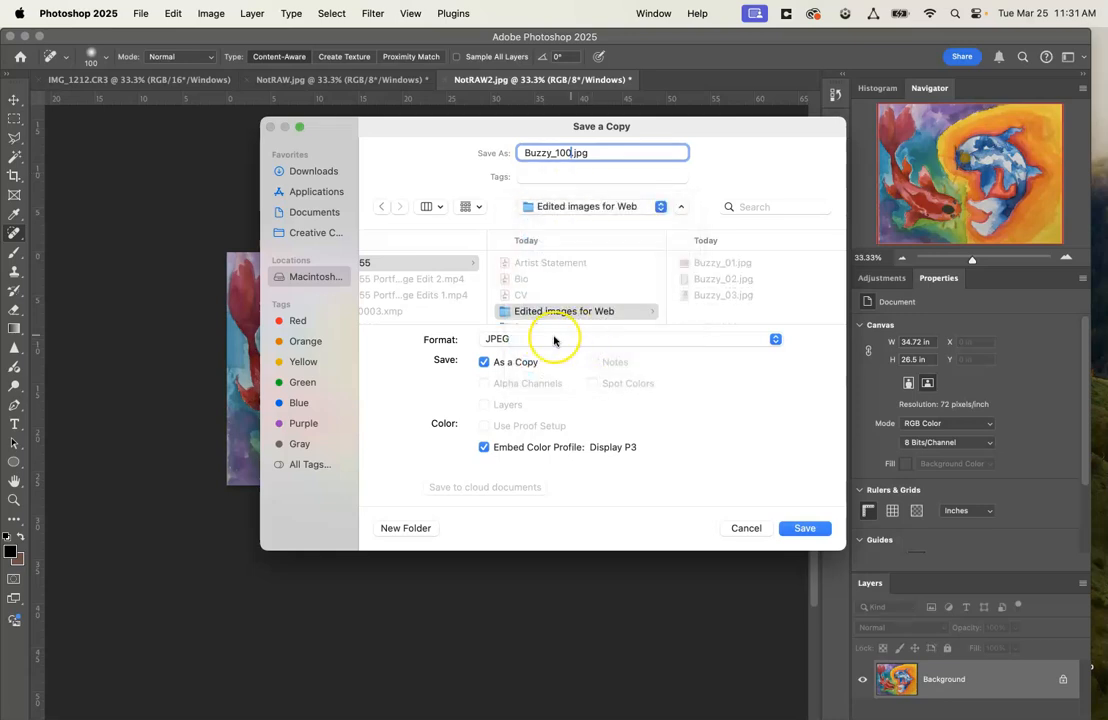
{"action": "left_click", "coordinate": [548, 339]}
{"action": "left_click", "coordinate": [545, 341]}
{"action": "left_click", "coordinate": [805, 528]}
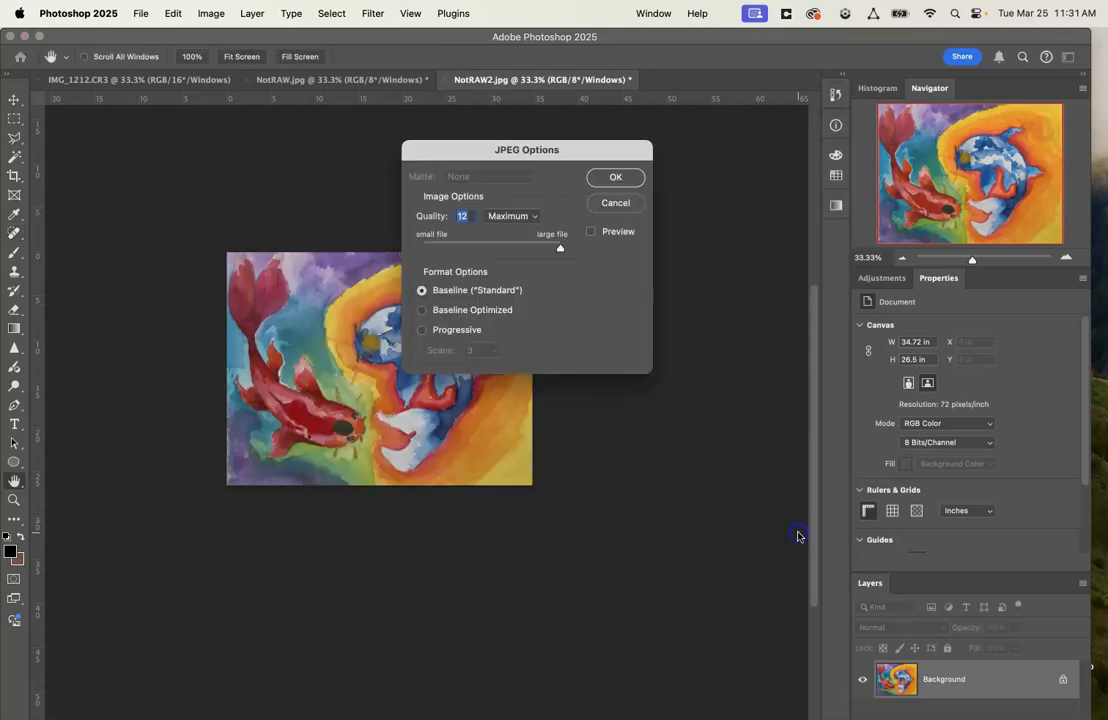
{"action": "left_click", "coordinate": [612, 179]}
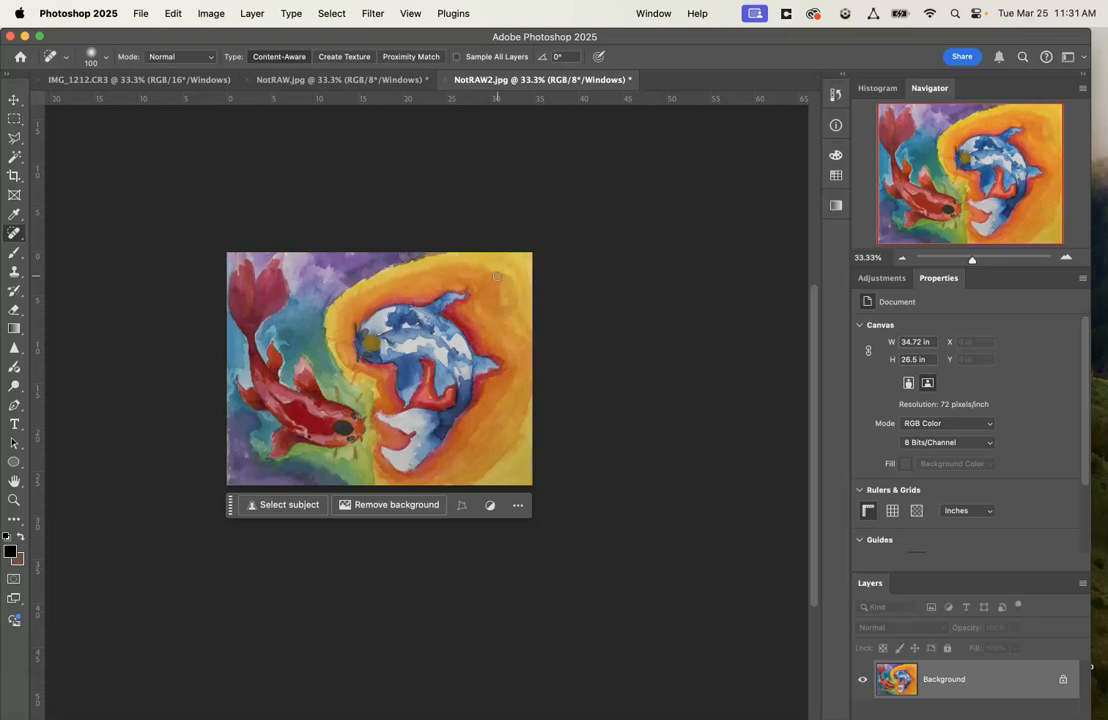
Step: Switch to IMG_1212.CR3 and examine the edges and corners of the plate drawing
{"action": "left_click", "coordinate": [128, 80]}
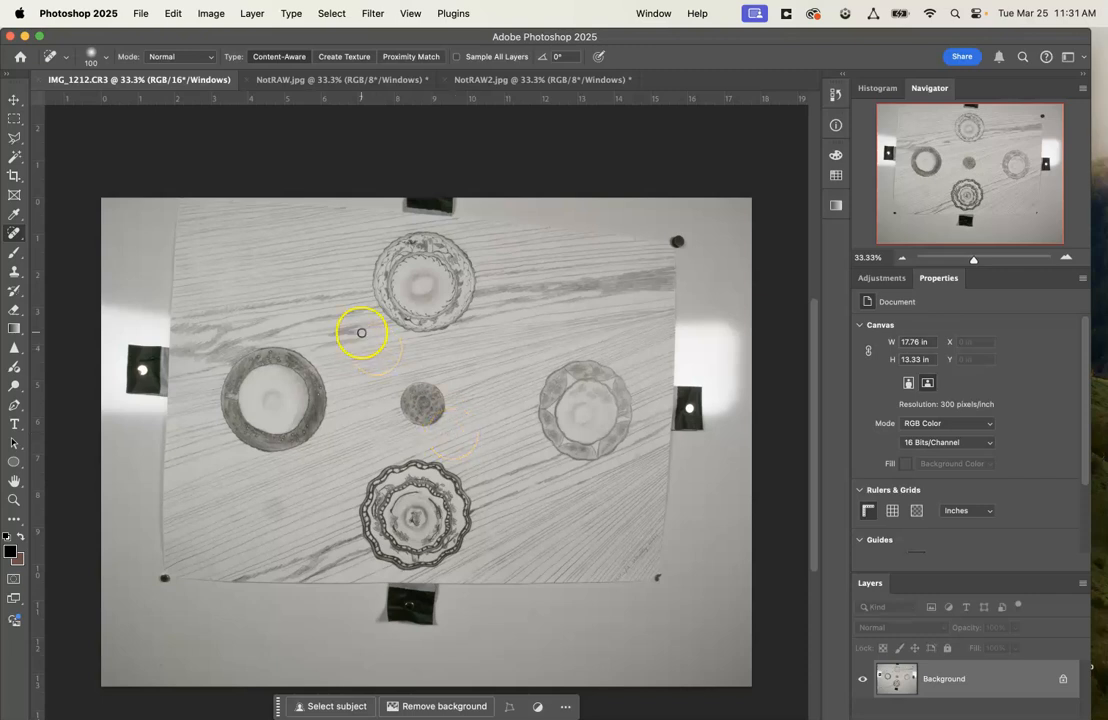
{"action": "scroll", "coordinate": [361, 333], "scroll_direction": "up", "scroll_amount": 2}
{"action": "scroll", "coordinate": [361, 333], "scroll_direction": "down", "scroll_amount": 2}
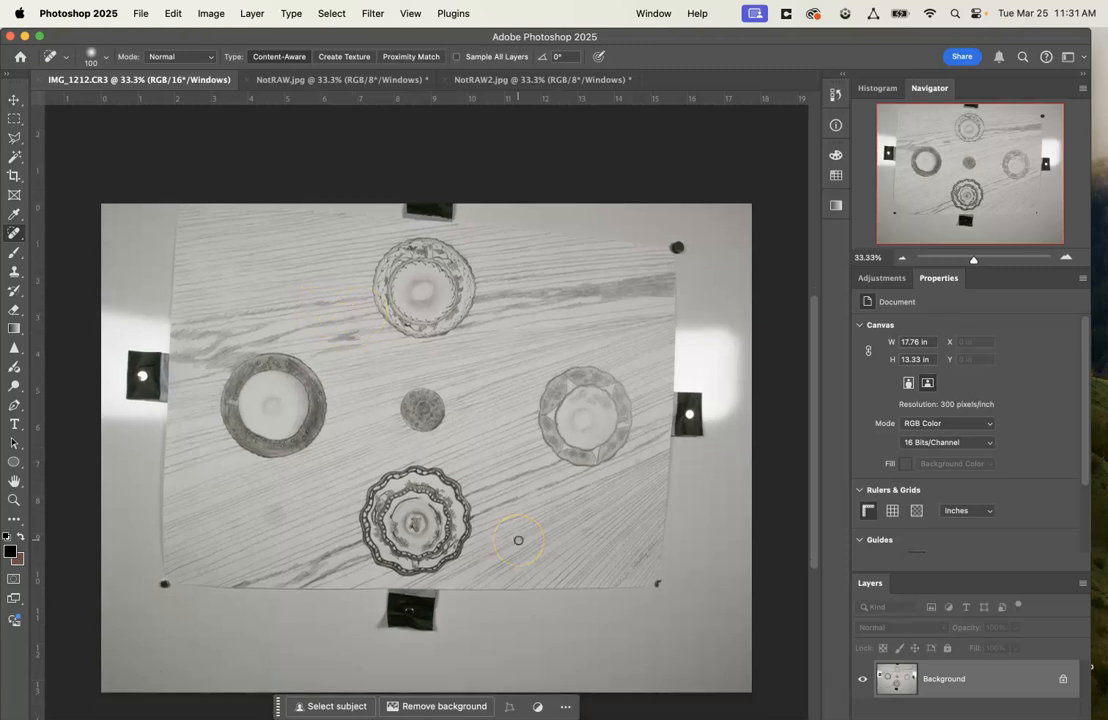
{"action": "scroll", "coordinate": [366, 389], "scroll_direction": "up", "scroll_amount": 6}
{"action": "scroll", "coordinate": [366, 391], "scroll_direction": "down", "scroll_amount": 3}
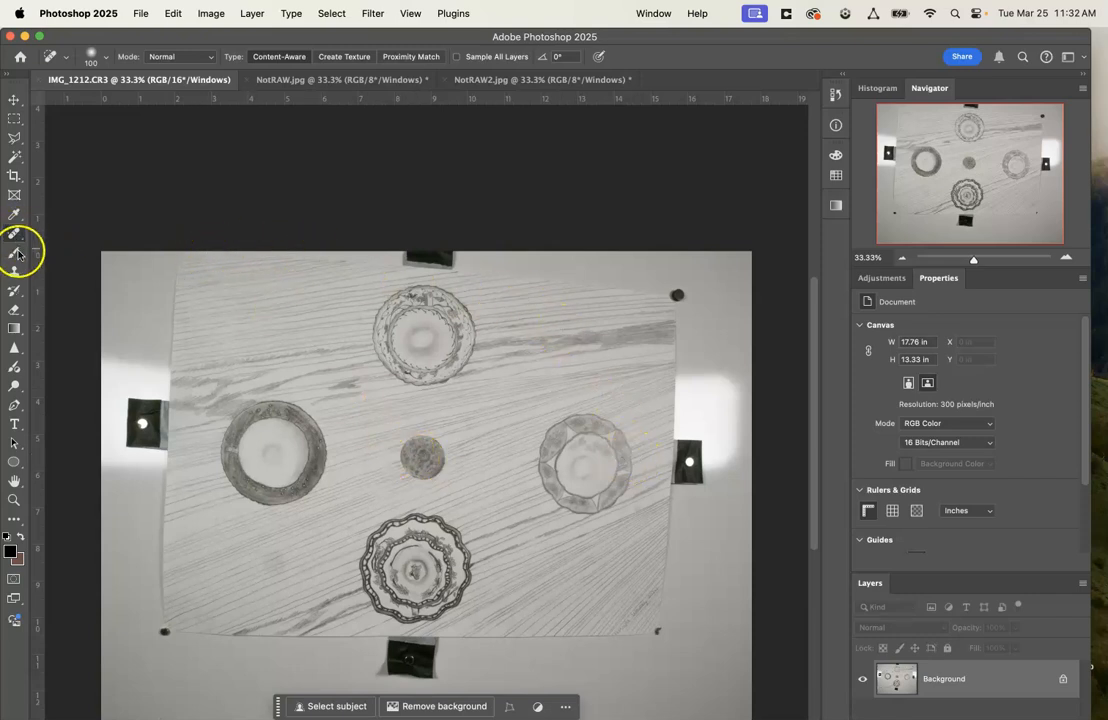
Step: Try a regular crop of IMG_1212.CR3 around the plate drawing, about 14.06 by 9.74 in, and undo it
{"action": "left_click", "coordinate": [14, 176]}
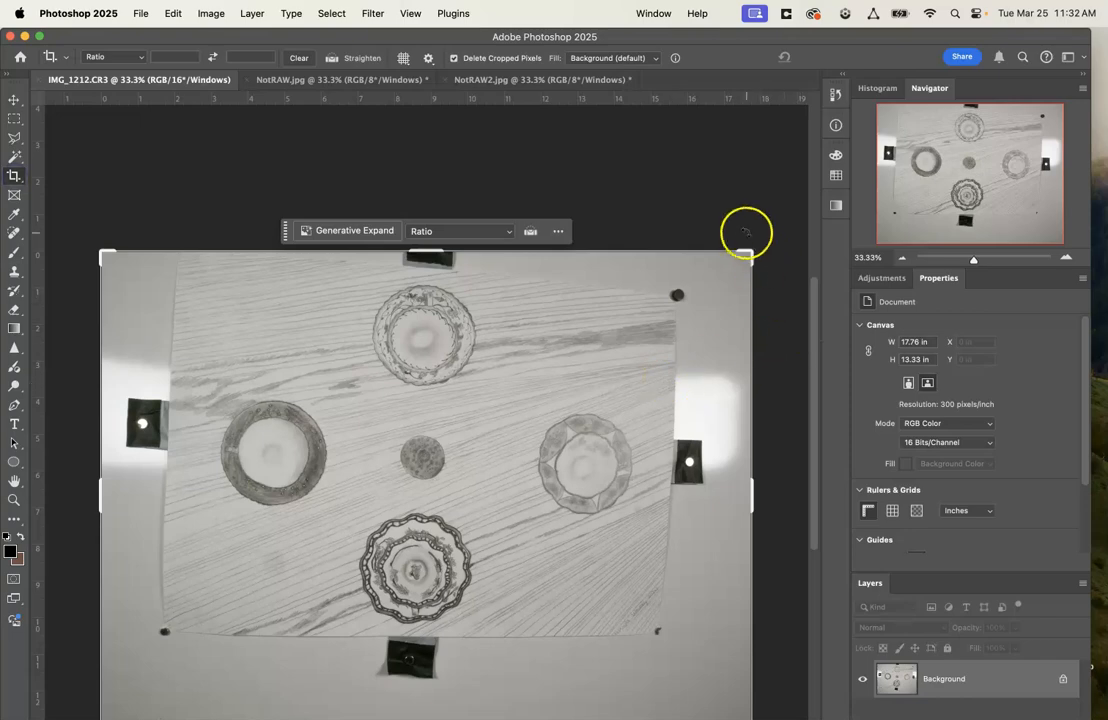
{"action": "left_click_drag", "start_coordinate": [752, 250], "coordinate": [711, 259]}
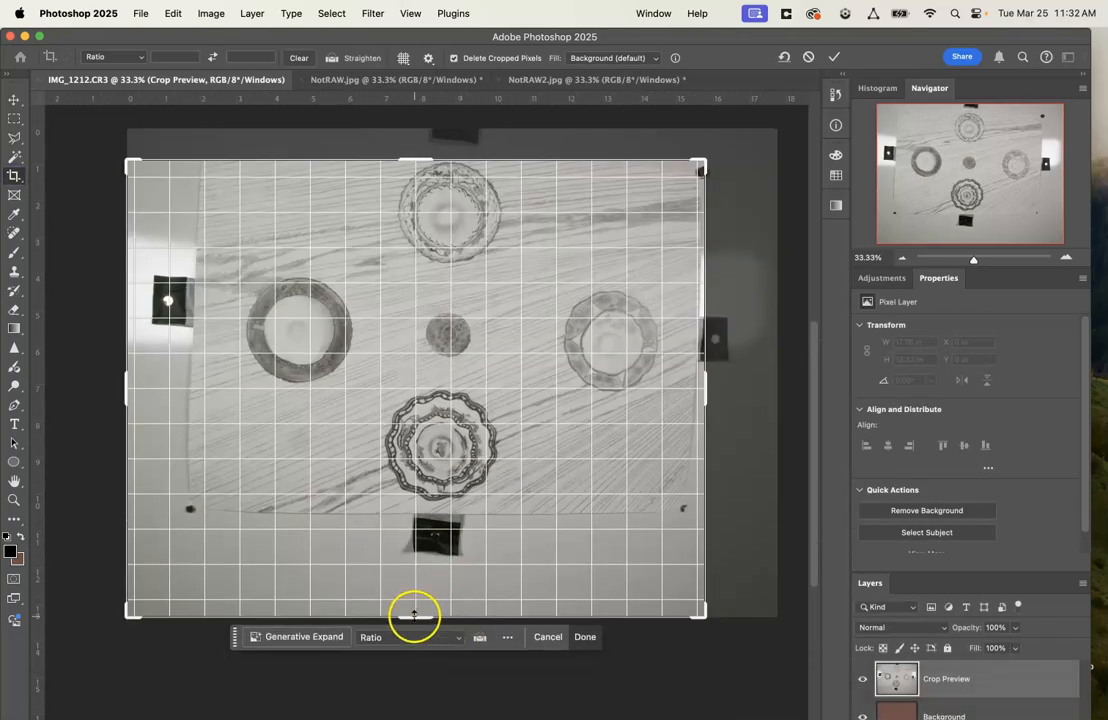
{"action": "left_click_drag", "start_coordinate": [413, 614], "coordinate": [415, 566]}
{"action": "left_click_drag", "start_coordinate": [134, 390], "coordinate": [158, 378]}
{"action": "mouse_move", "coordinate": [363, 247]}
{"action": "left_mouse_down"}
{"action": "mouse_move", "coordinate": [367, 287]}
{"action": "mouse_move", "coordinate": [341, 260]}
{"action": "mouse_move", "coordinate": [358, 259]}
{"action": "left_mouse_up"}
{"action": "key", "text": "Return"}
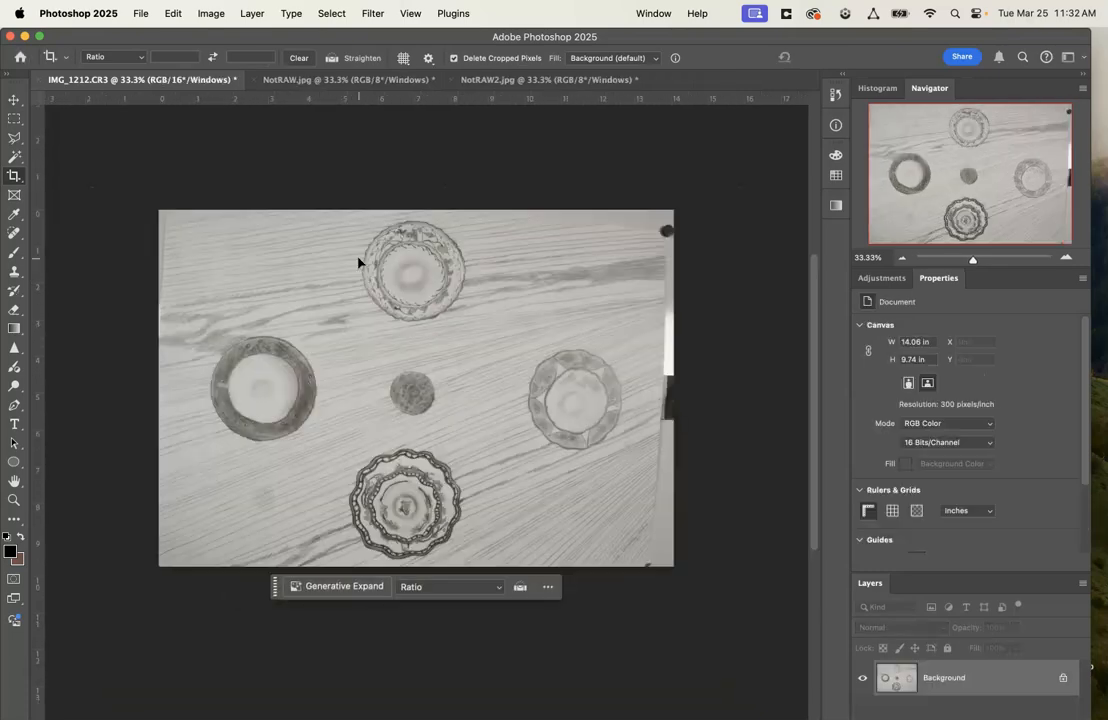
{"action": "key", "text": "super+z"}
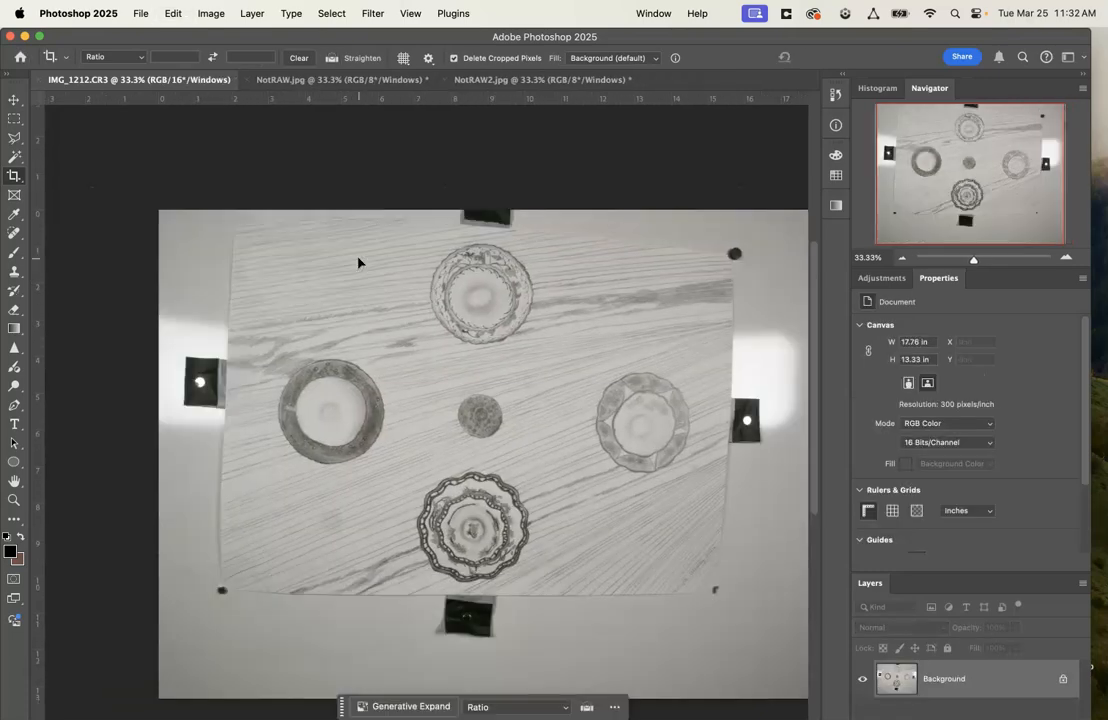